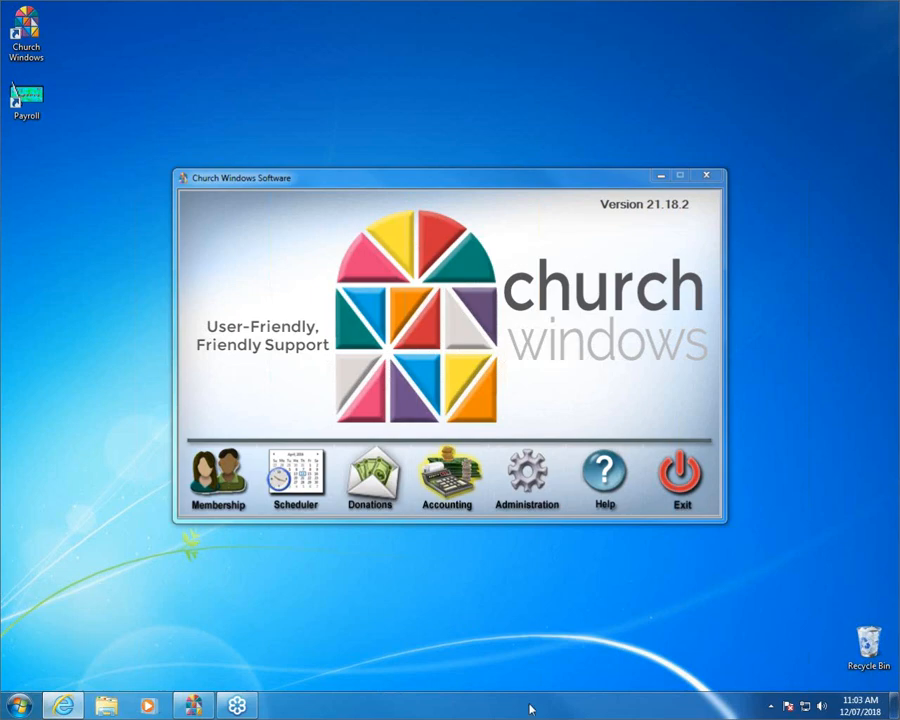
# Open the Accounting module and select the existing year value so it can be replaced.
pyautogui.click(440, 480)
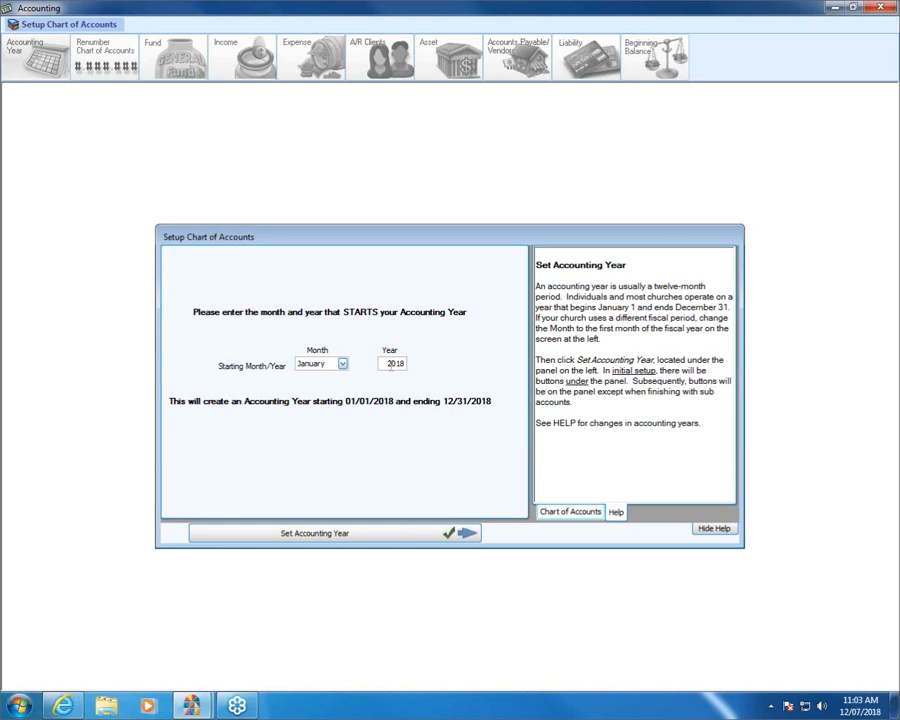
pyautogui.moveTo(388, 364); pyautogui.dragTo(450, 370)
# Enter 2019 as the accounting year and apply it with Set Accounting Year.
pyautogui.write('2019')
pyautogui.click(291, 533)
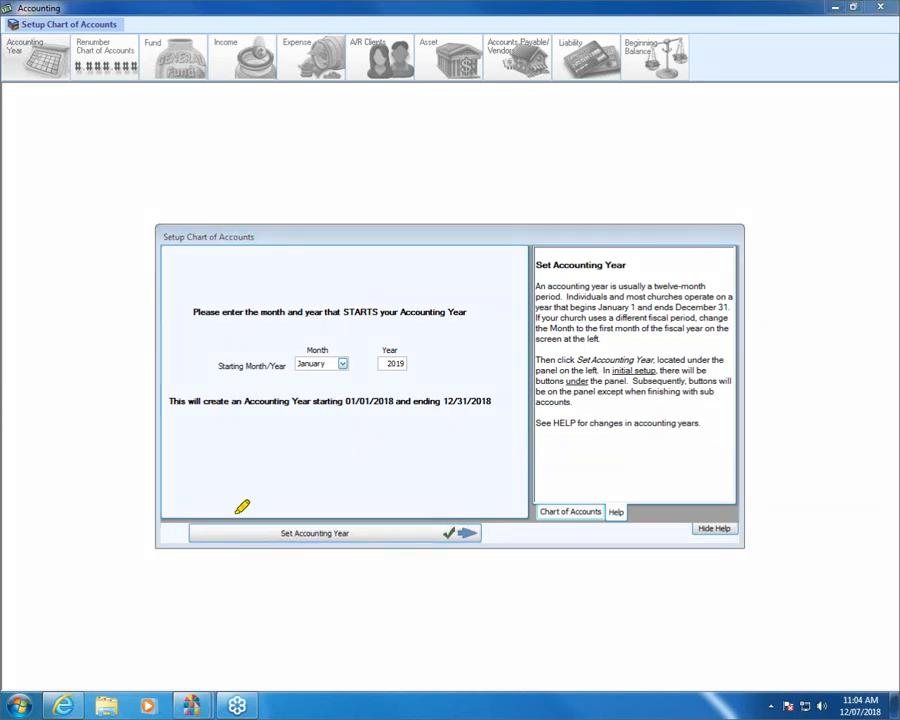
pyautogui.moveTo(205, 510)
pyautogui.mouseDown()
pyautogui.moveTo(405, 507)
pyautogui.moveTo(508, 544)
pyautogui.moveTo(221, 546)
pyautogui.moveTo(169, 518)
pyautogui.mouseUp()
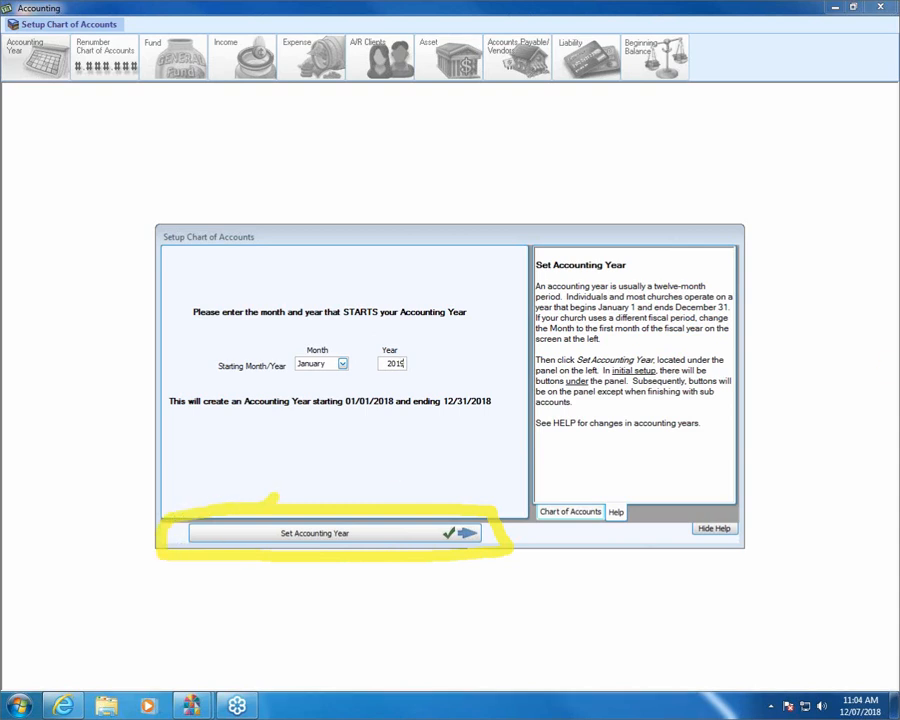
pyautogui.click(309, 536)
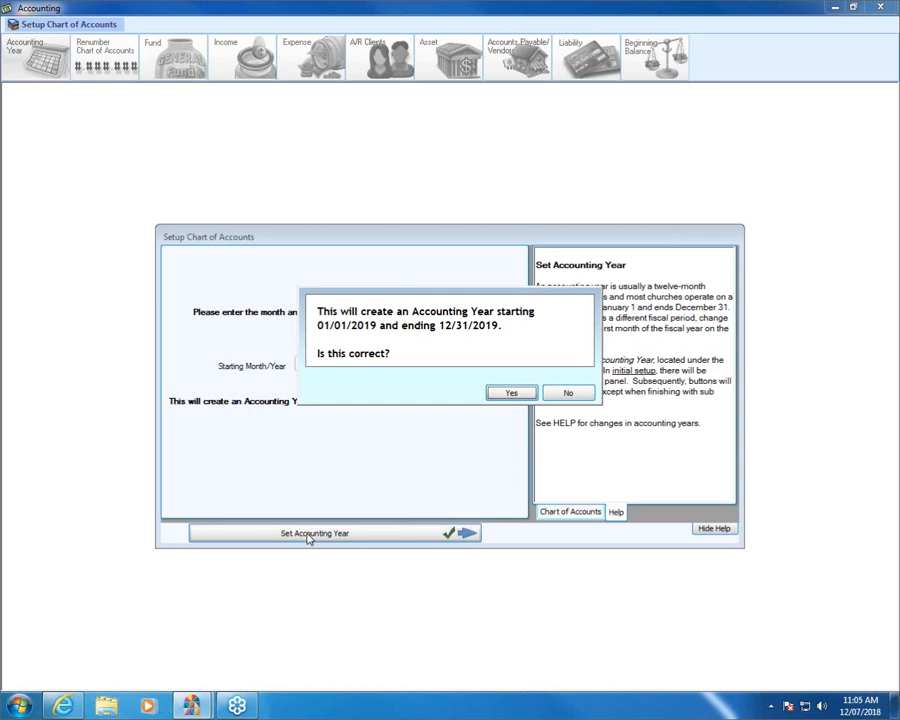
# Confirm the 01/01/2019–12/31/2019 accounting year and choose Yes to using account numbers.
pyautogui.click(509, 394)
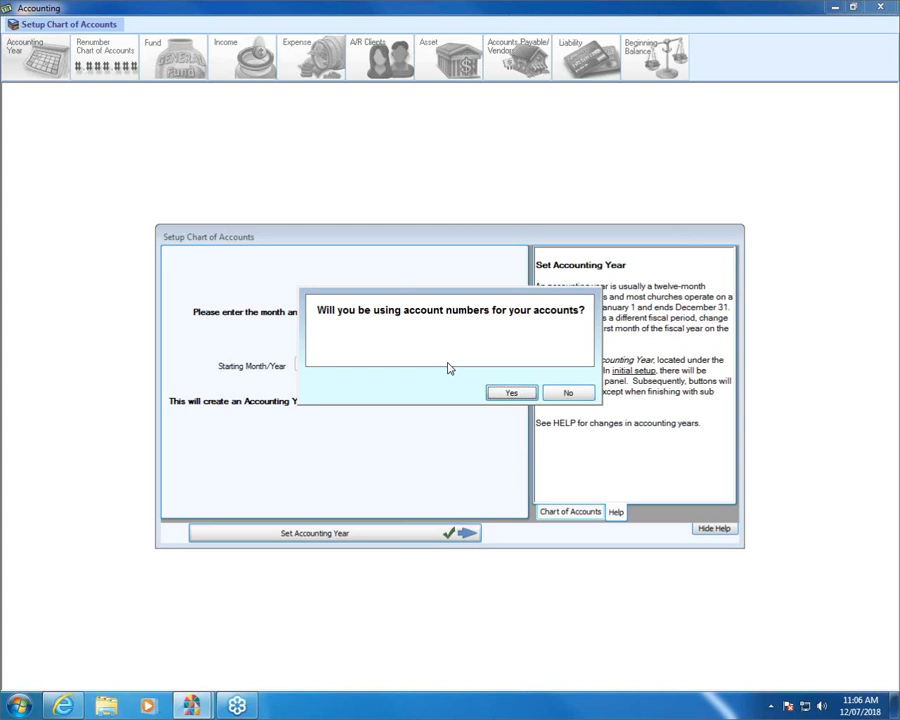
pyautogui.click(500, 395)
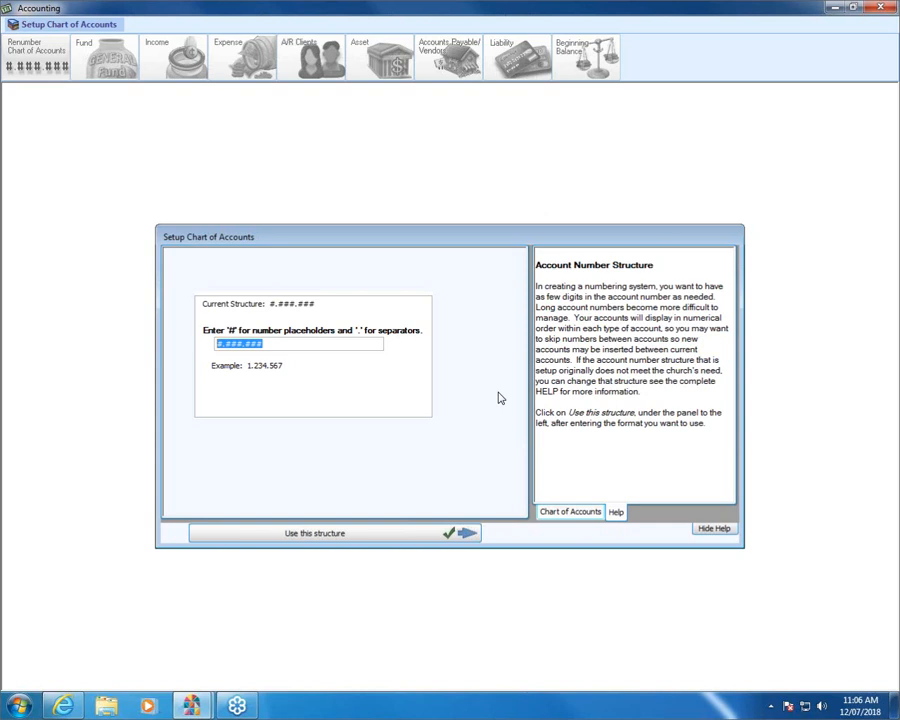
# Shorten the account number structure from #.###.### to #.##.###.
pyautogui.click(245, 343)
pyautogui.press('BackSpace')
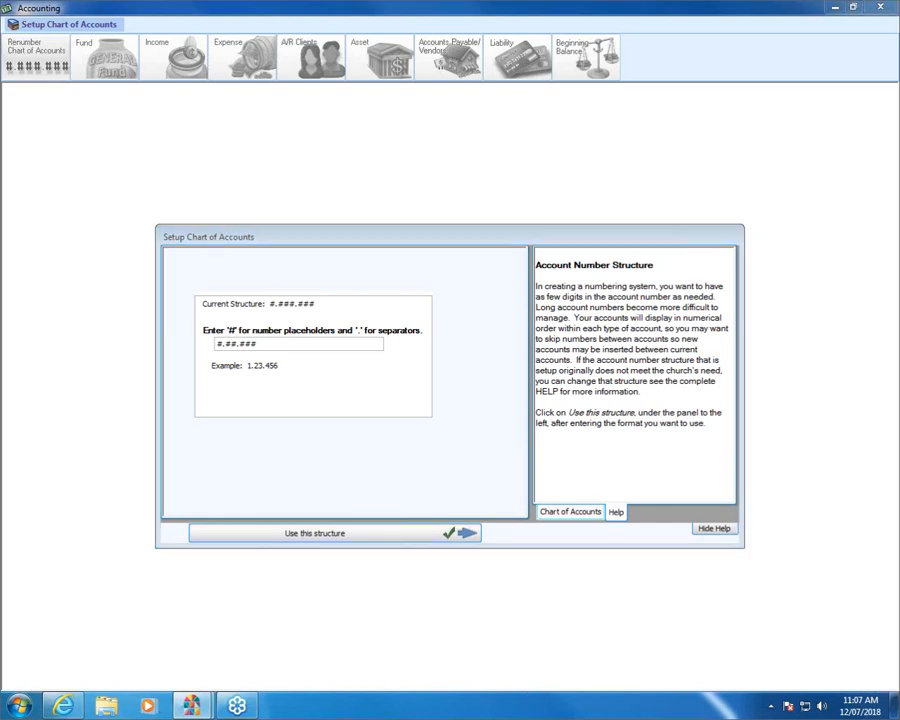
pyautogui.moveTo(179, 512)
pyautogui.mouseDown()
pyautogui.moveTo(526, 512)
pyautogui.moveTo(303, 555)
pyautogui.moveTo(160, 487)
pyautogui.mouseUp()
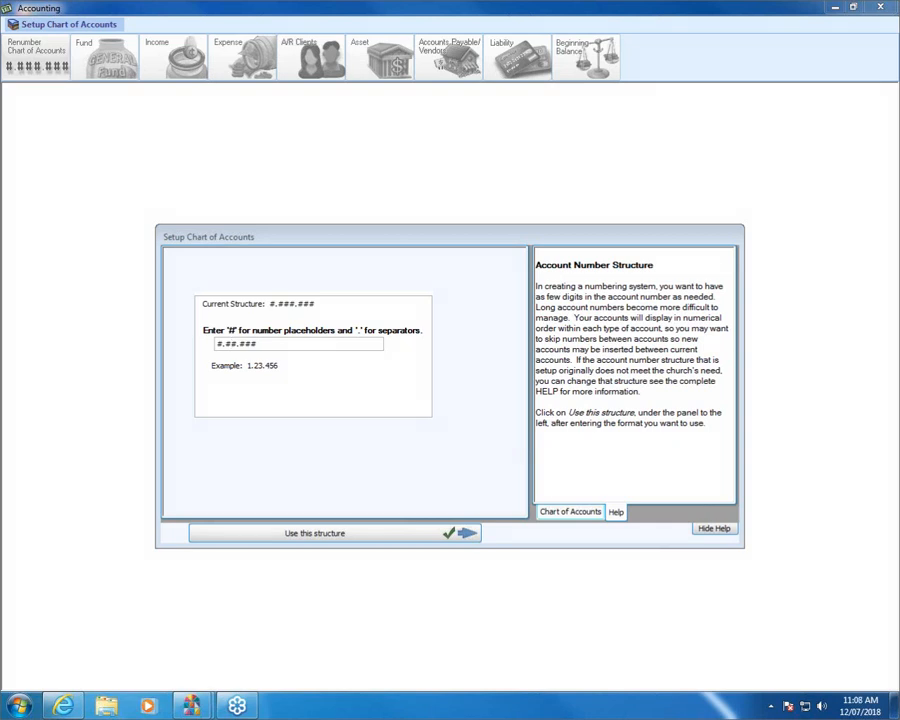
# Accept the #.##.### structure and name the first fund 'General Operating Fund'.
pyautogui.click(371, 532)
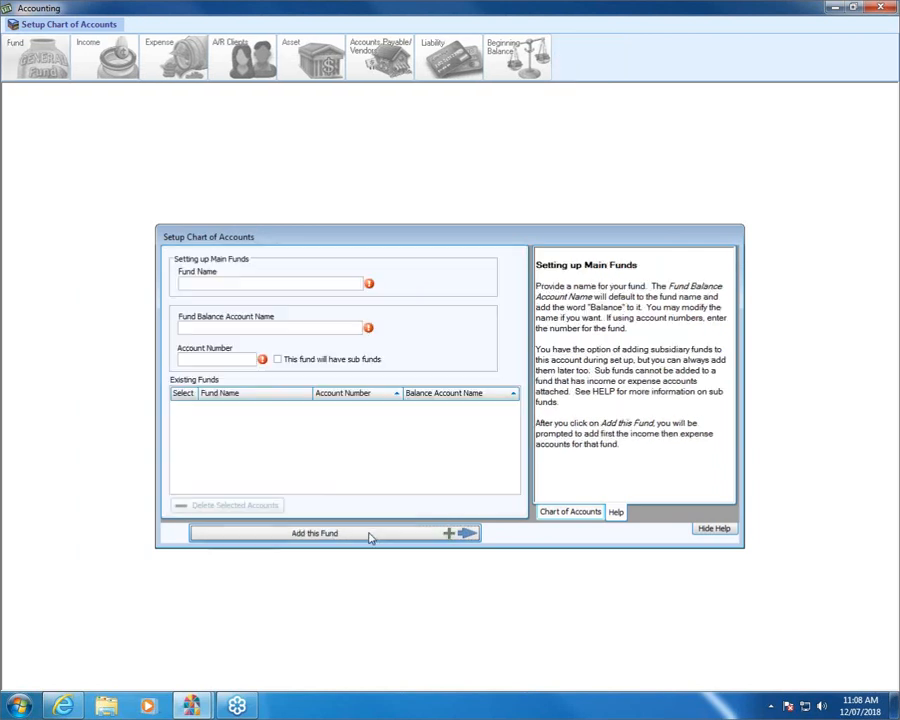
pyautogui.click(298, 285)
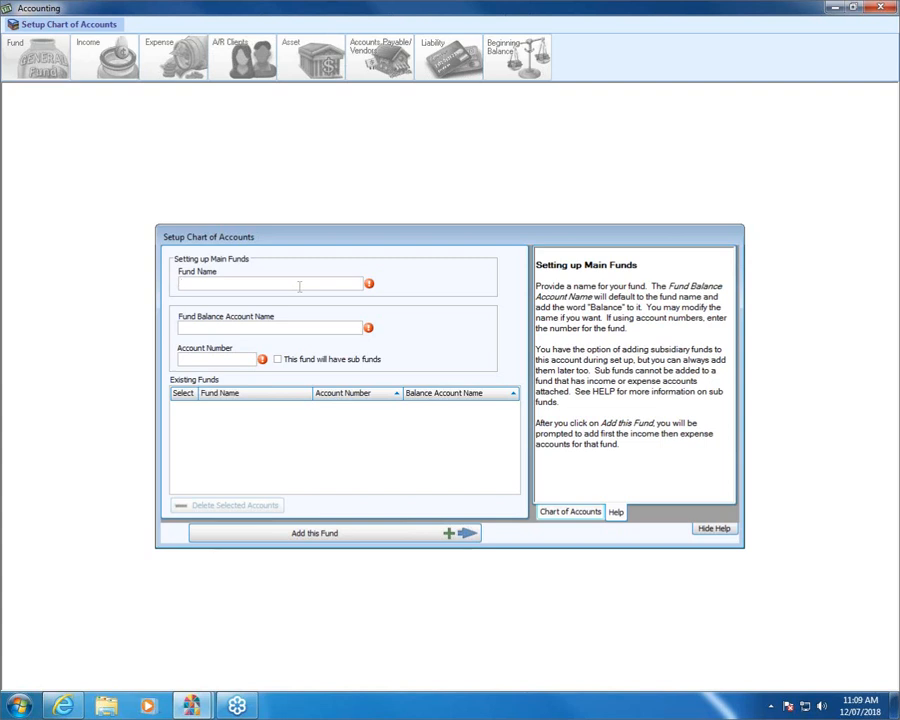
pyautogui.write('General Operating Fund')
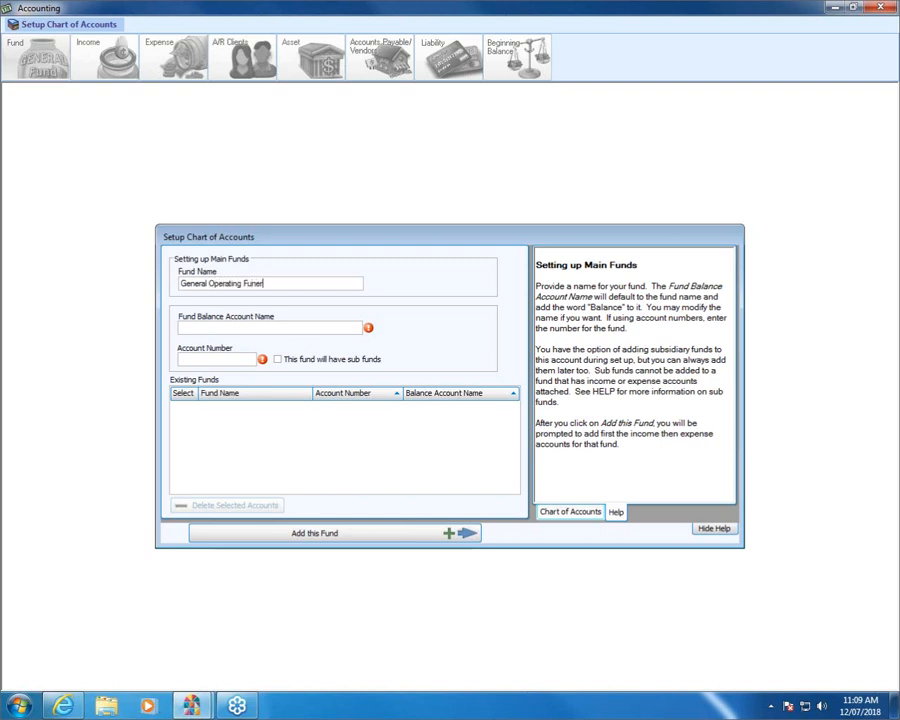
pyautogui.press('BackSpace')
pyautogui.write('d')
# Give the fund balance account number 3.10.100, add it, and confirm it has income accounts.
pyautogui.press('Tab')
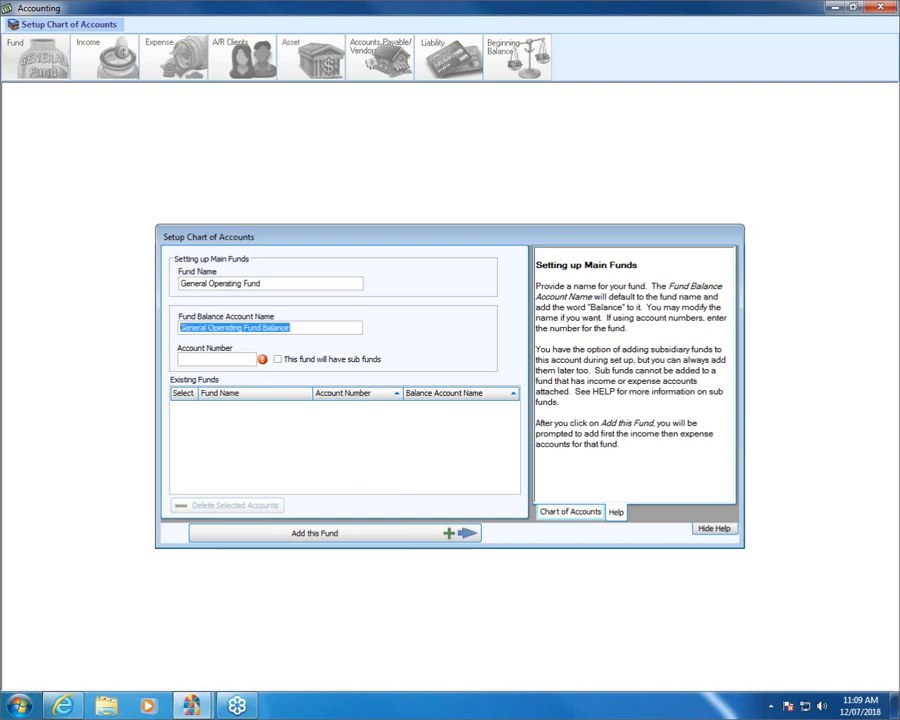
pyautogui.press('Tab')
pyautogui.write('3')
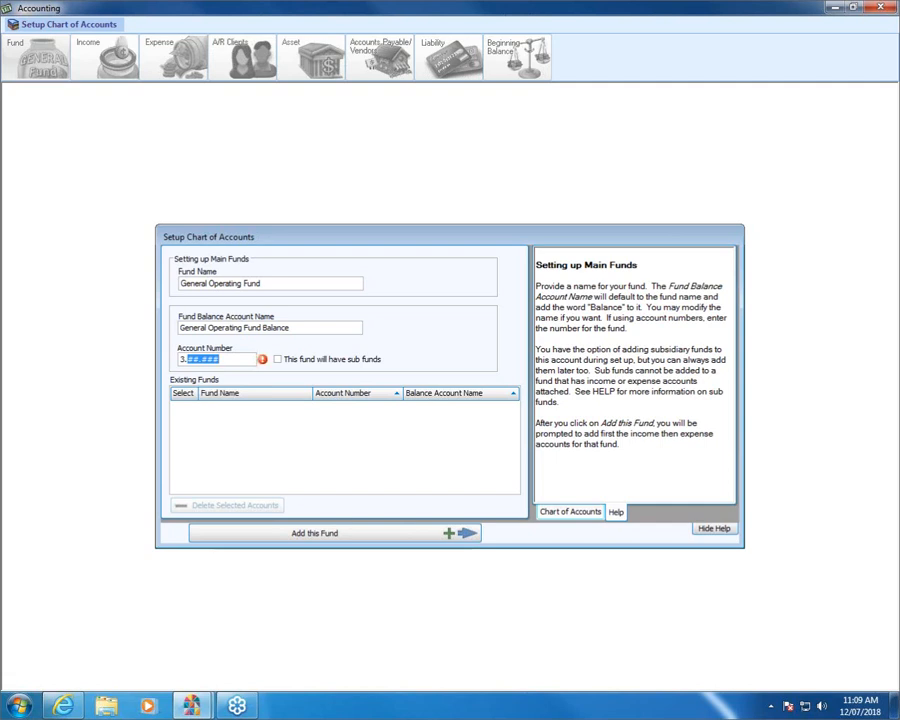
pyautogui.write('10.100')
pyautogui.click(315, 533)
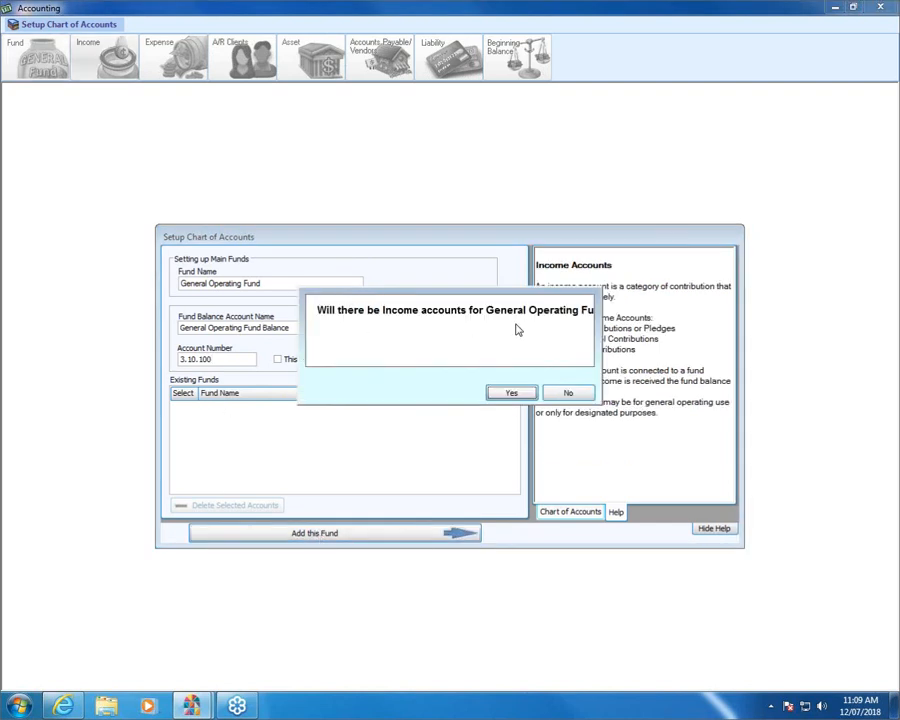
pyautogui.click(511, 394)
# Add income account 'General Tithes and Offerings' with number 10.100, making 4.10.100.
pyautogui.write('G')
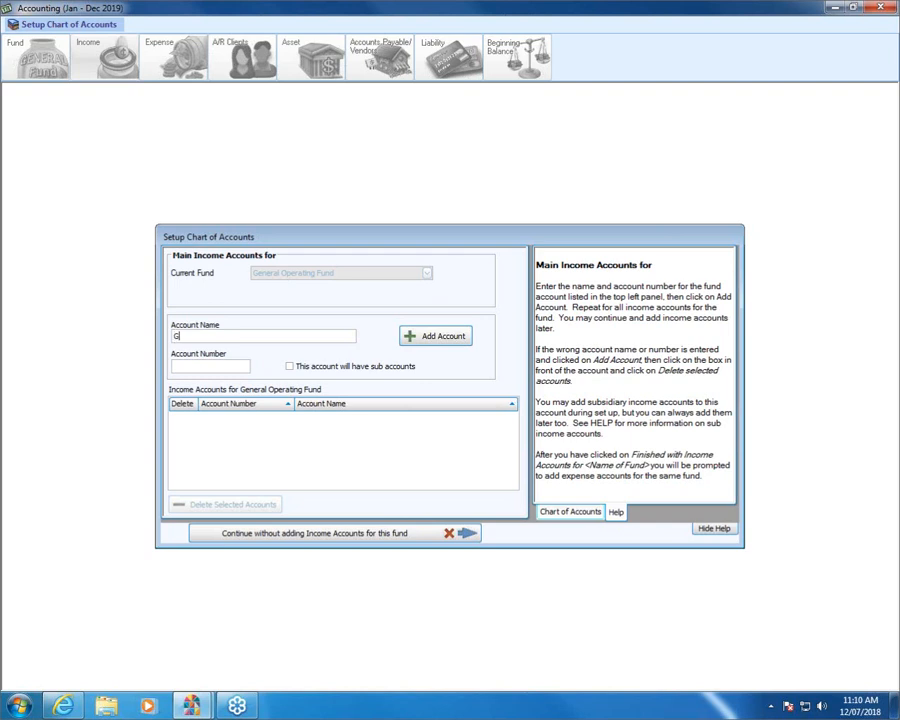
pyautogui.write('eneral;')
pyautogui.press('BackSpace')
pyautogui.write('t')
pyautogui.press('BackSpace')
pyautogui.write('Tithes and Offerings')
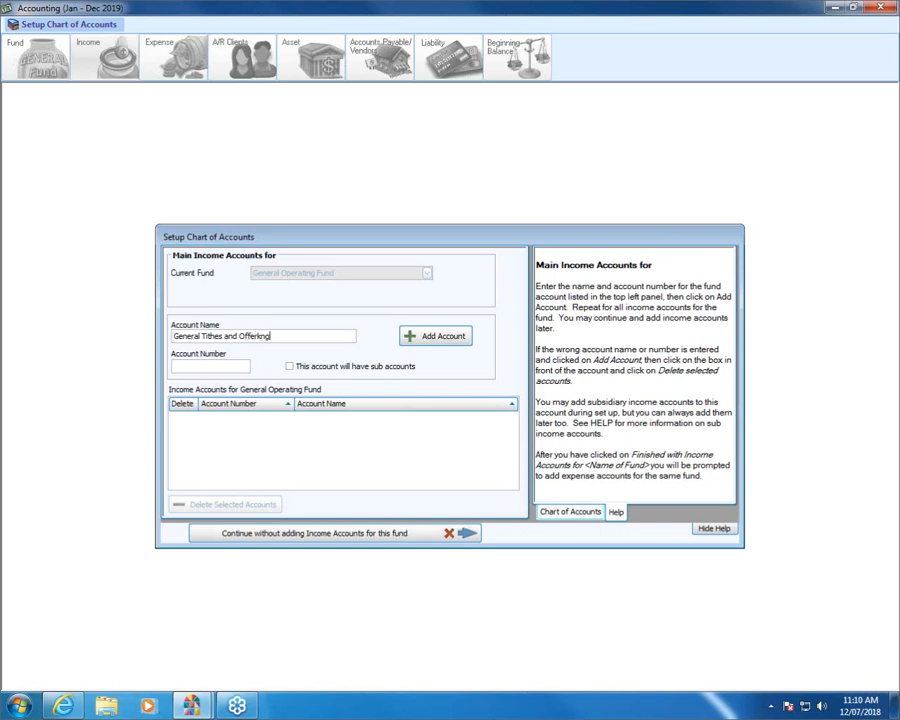
pyautogui.press('BackSpace')
pyautogui.press('BackSpace')
pyautogui.press('BackSpace')
pyautogui.write('ings')
pyautogui.press('Tab')
pyautogui.write('10.100')
pyautogui.click(415, 340)
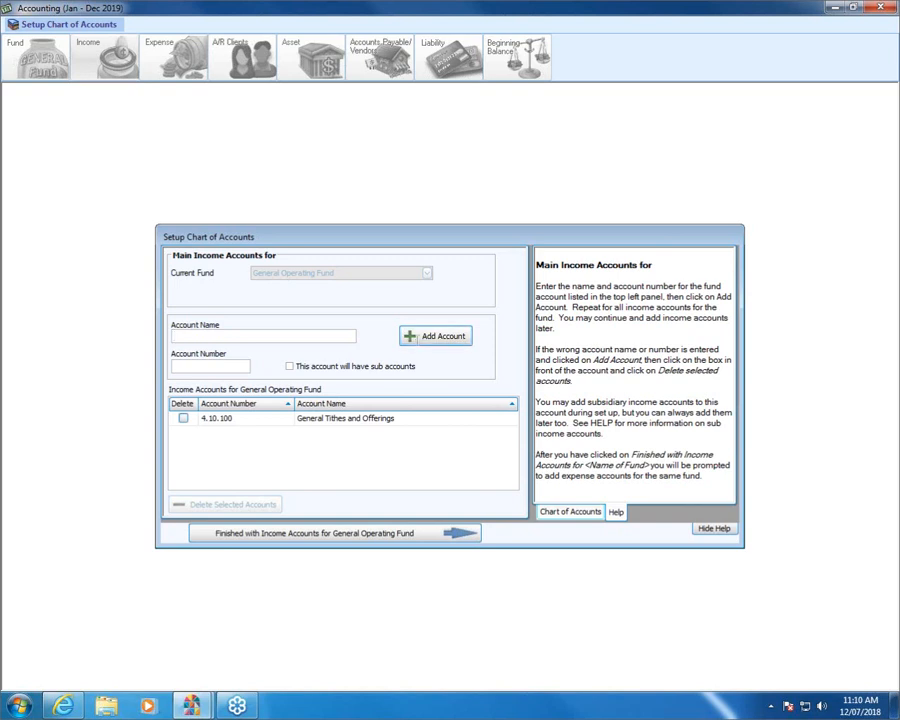
# Add Flower Income as income account 4.10.150 and finish the fund's income accounts.
pyautogui.write('Flower Income')
pyautogui.press('Tab')
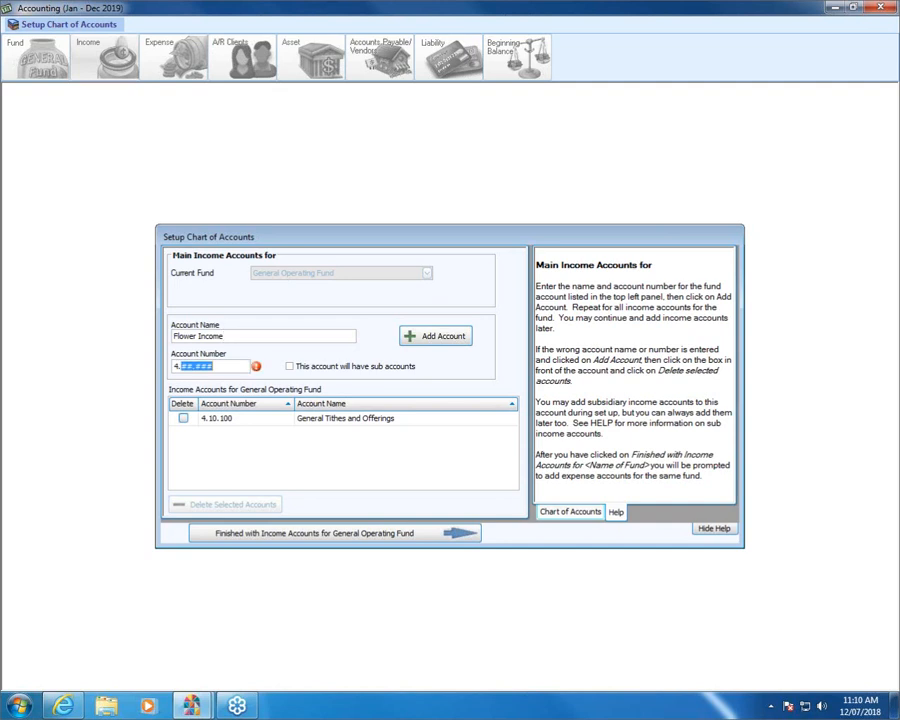
pyautogui.write('10.')
pyautogui.write('150')
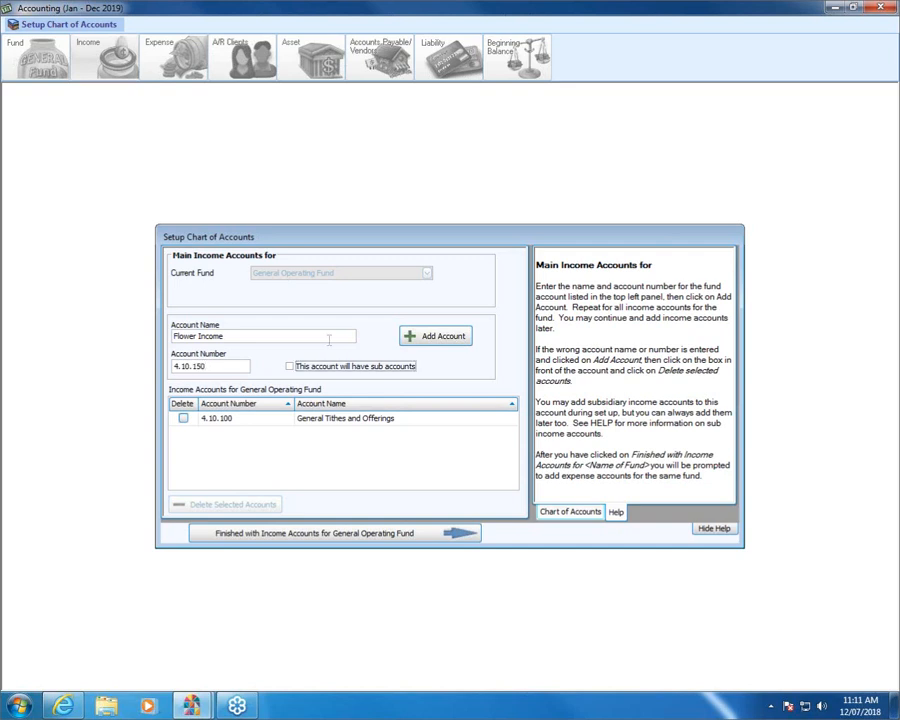
pyautogui.click(413, 336)
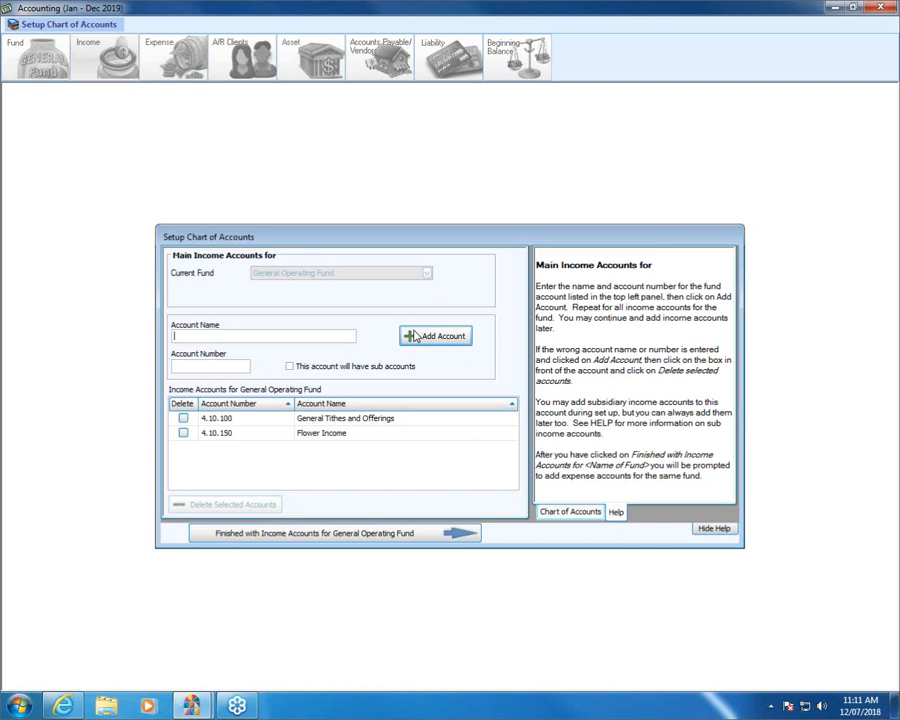
pyautogui.click(365, 533)
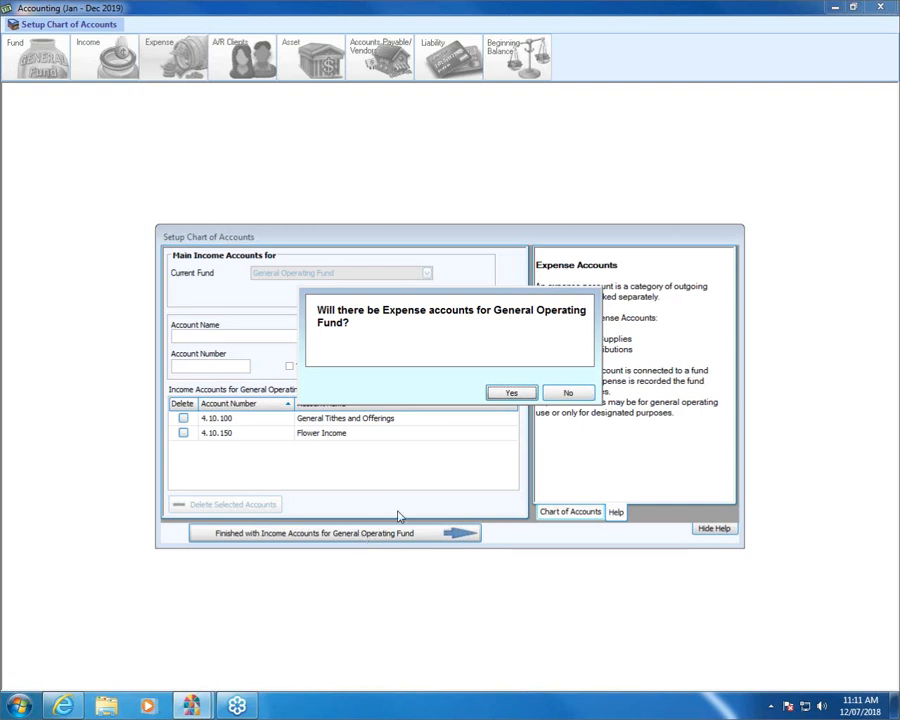
# Confirm expense accounts, then enter 'Electric Expense' with account number 10200 (5.10.200).
pyautogui.click(512, 394)
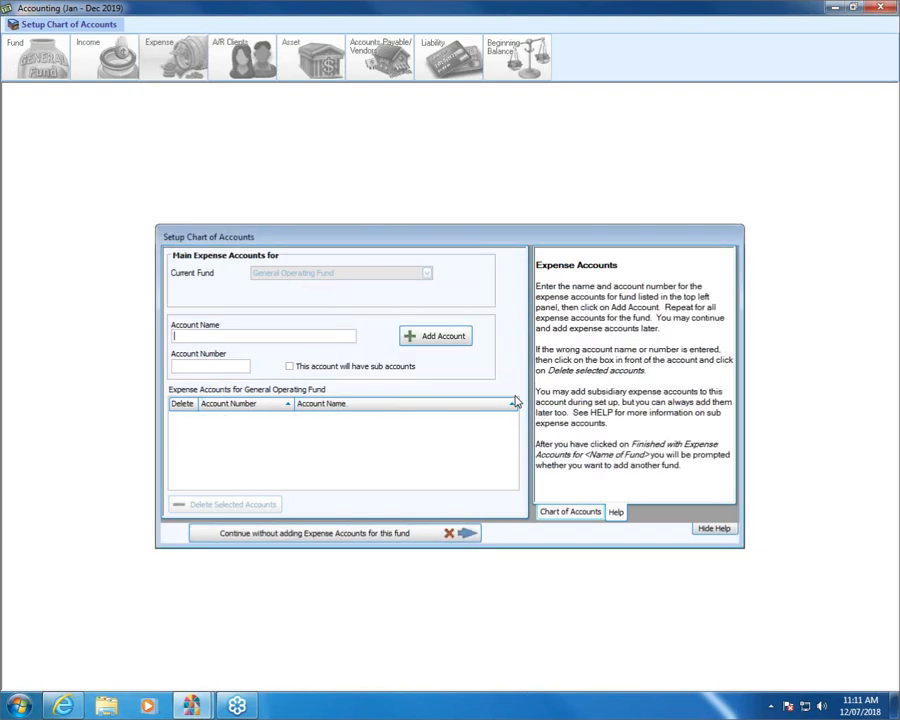
pyautogui.write('Electric')
pyautogui.write('Expesne')
pyautogui.press('Tab')
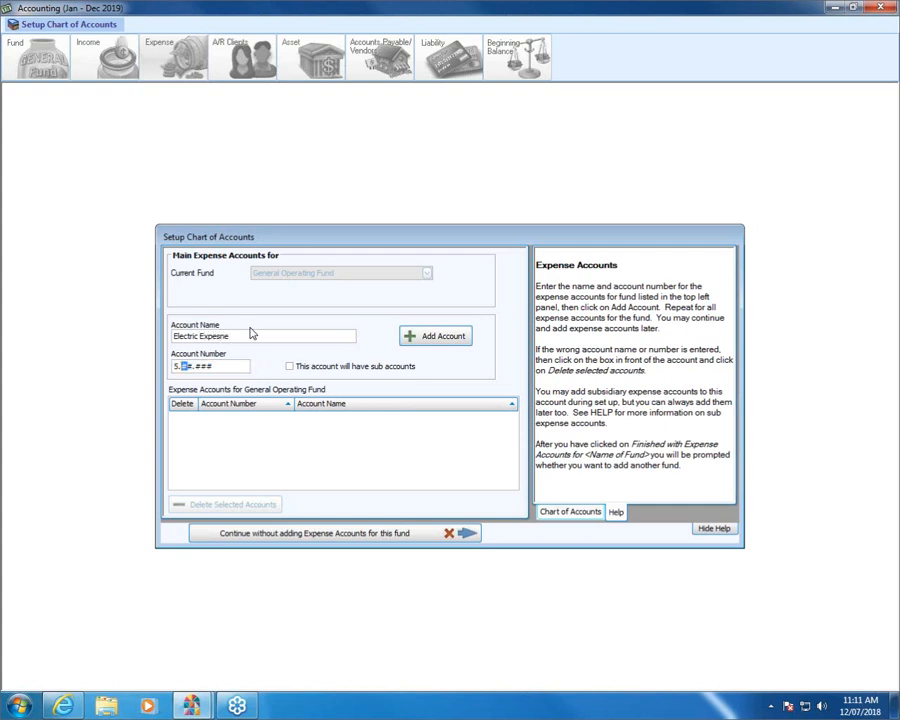
pyautogui.click(250, 335)
pyautogui.press('BackSpace')
pyautogui.press('BackSpace')
pyautogui.press('BackSpace')
pyautogui.write('nse')
pyautogui.press('Tab')
pyautogui.write('10200')
# Add Electric Expense, then add Gas Expense as expense account 5.10.205.
pyautogui.click(443, 336)
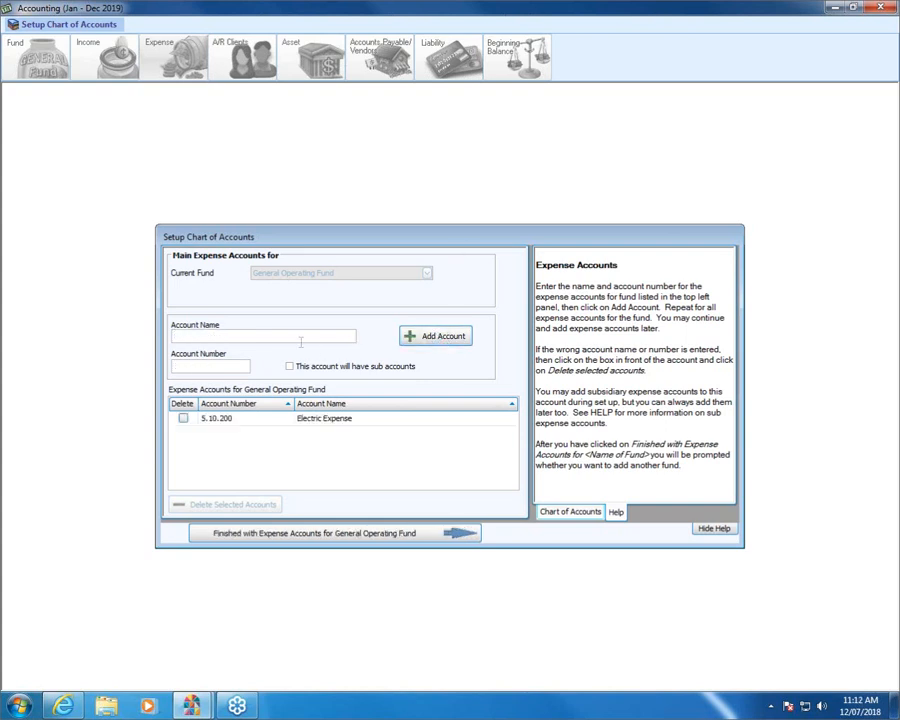
pyautogui.write('Gas Expense')
pyautogui.press('Tab')
pyautogui.write('10.205')
pyautogui.press('Tab')
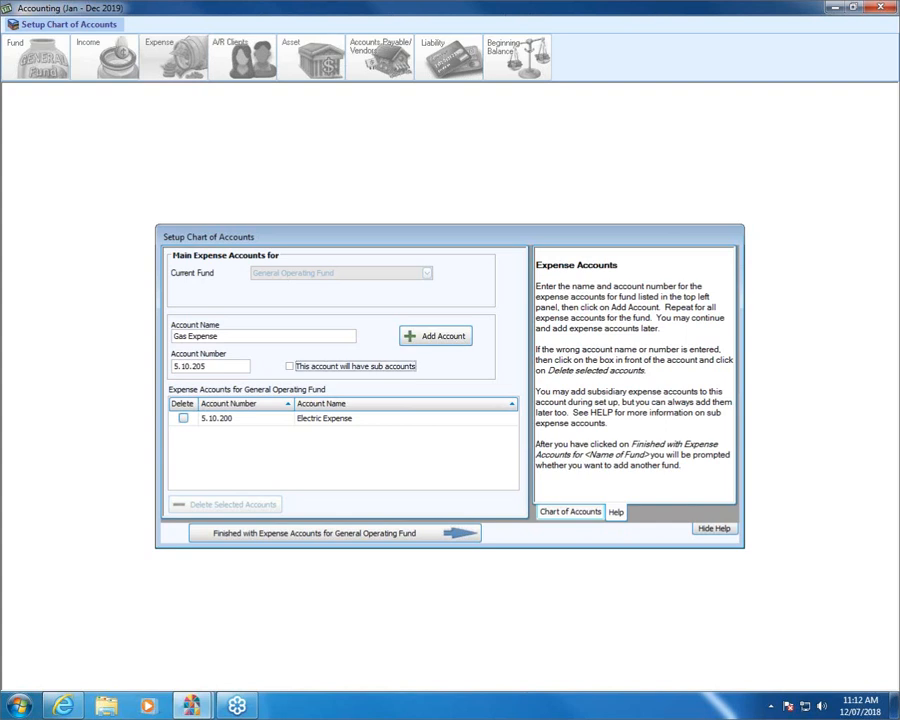
pyautogui.press('Tab')
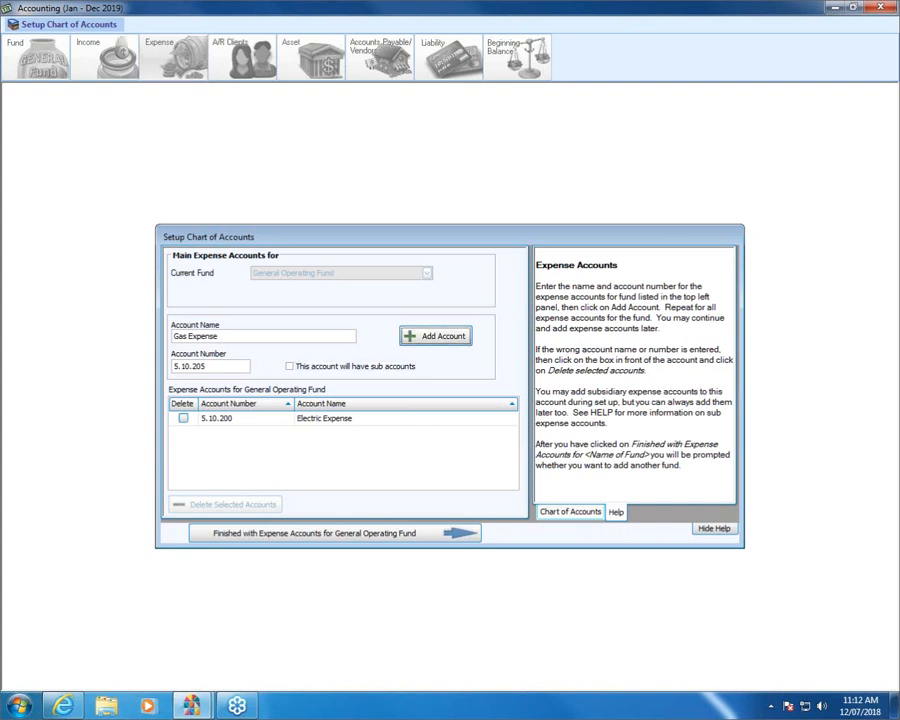
pyautogui.press('Return')
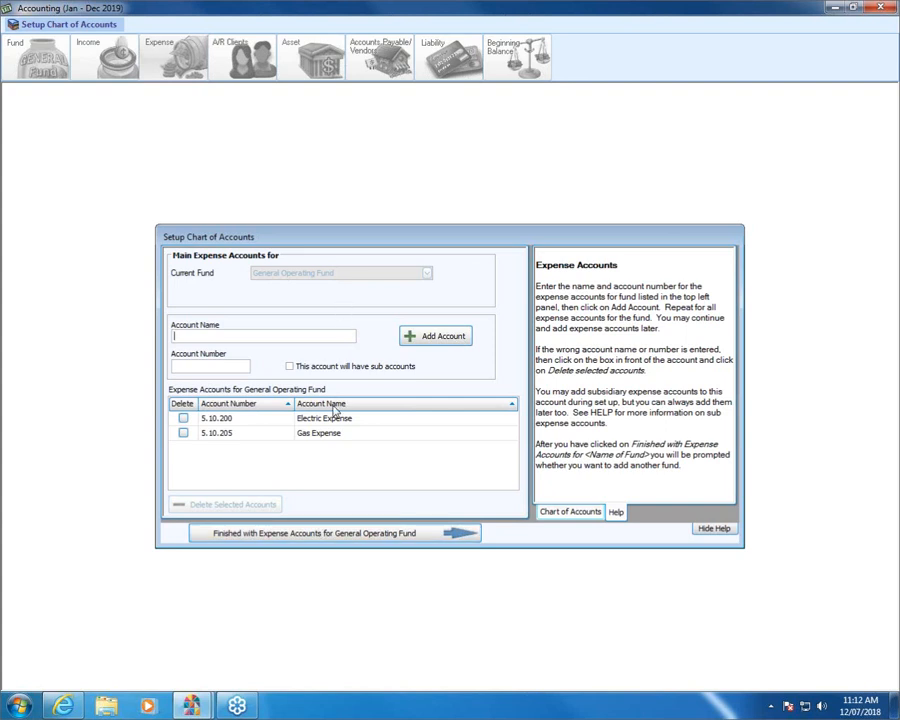
# Finish the expense accounts, choose to add another fund, and type the name 'Main Memorial Fund'.
pyautogui.click(328, 537)
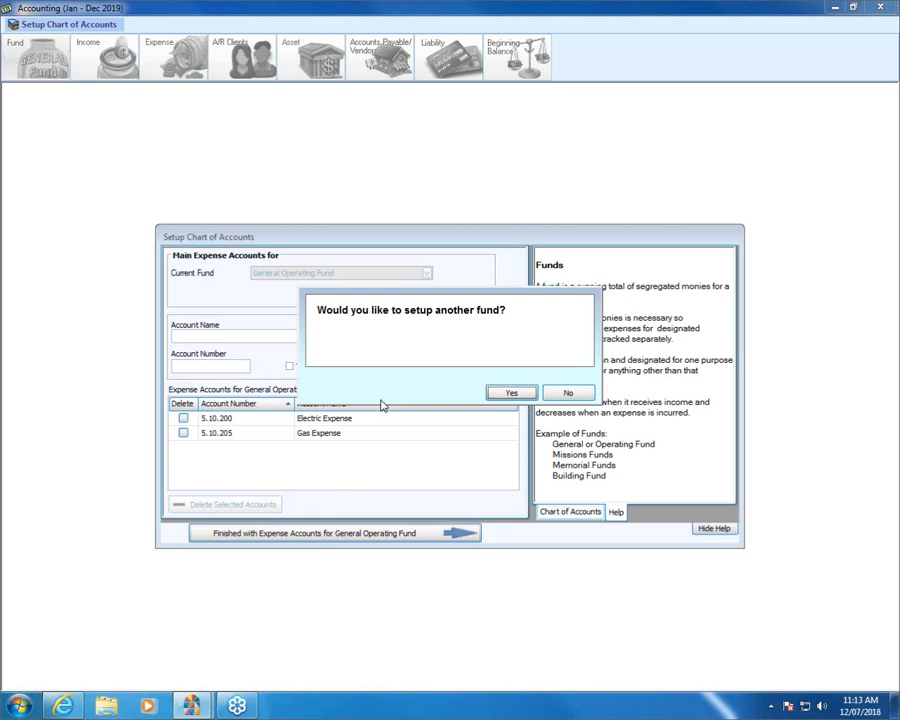
pyautogui.click(512, 396)
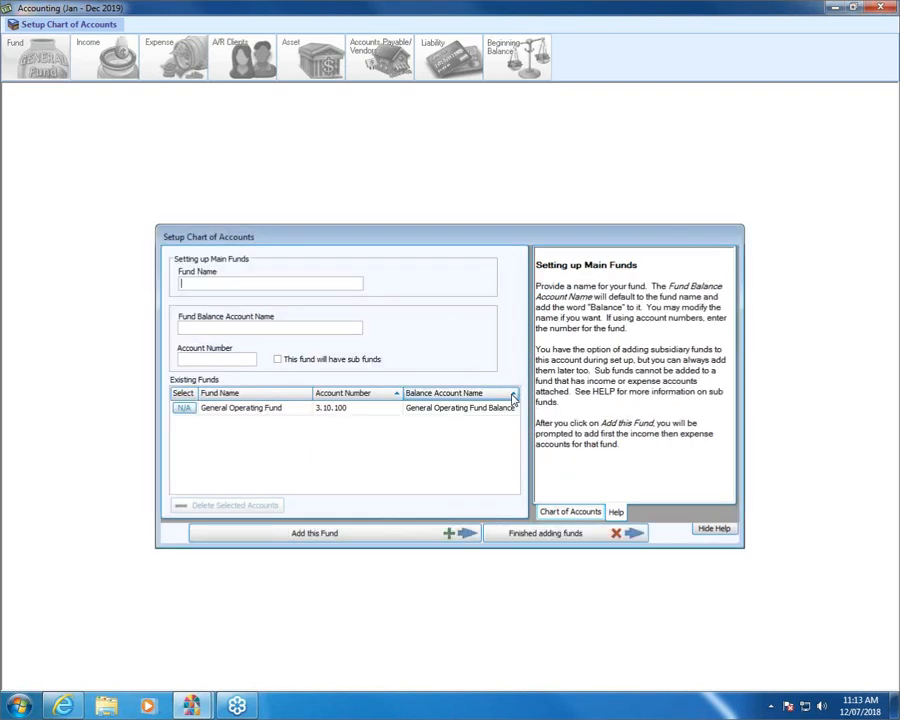
pyautogui.write('Main Memorial Fun')
pyautogui.press('Tab')
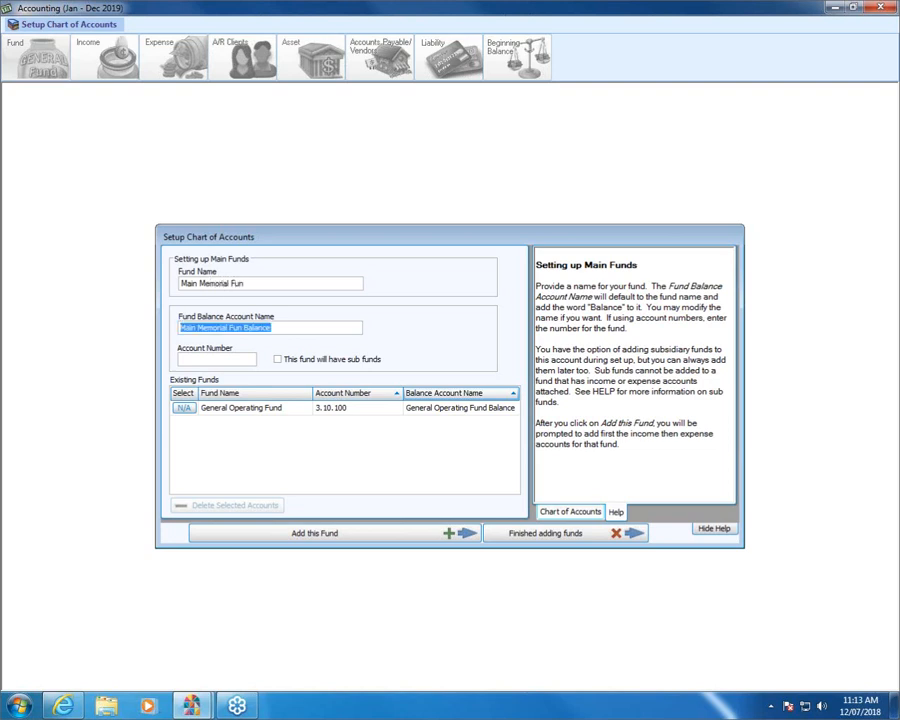
# Complete the fund name, give it account number 3.50.100, and mark it as having sub funds.
pyautogui.click(265, 283)
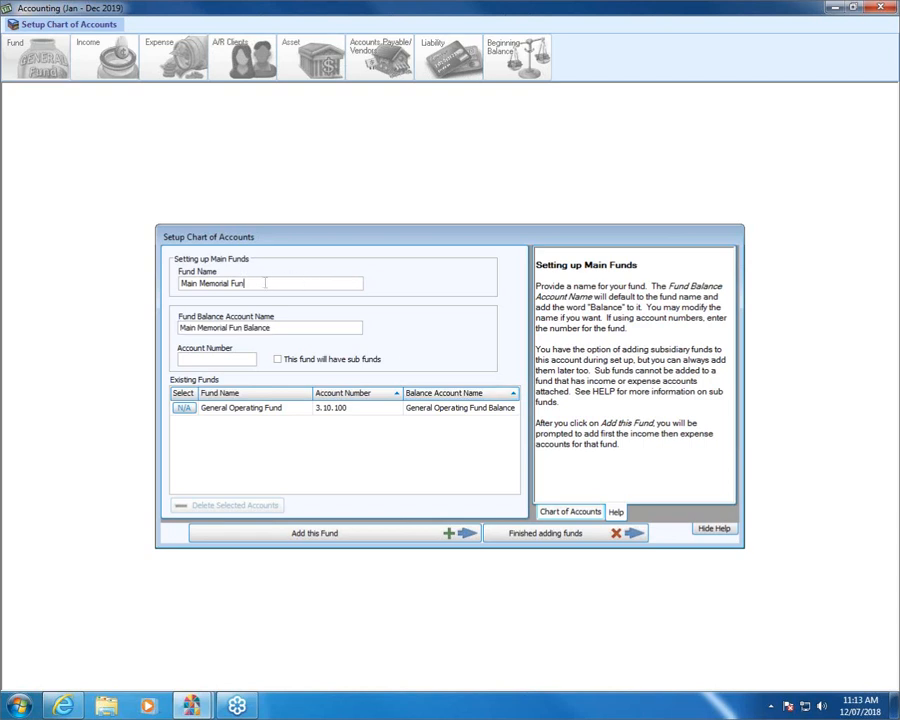
pyautogui.write('d')
pyautogui.click(229, 361)
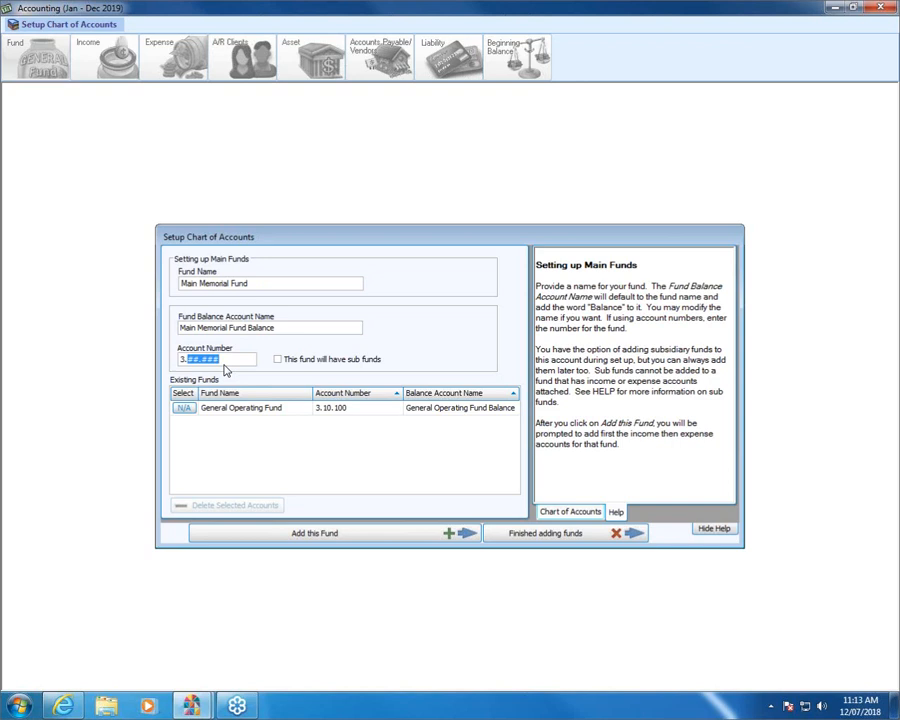
pyautogui.write('3')
pyautogui.press('Left')
pyautogui.write('50100')
pyautogui.click(278, 360)
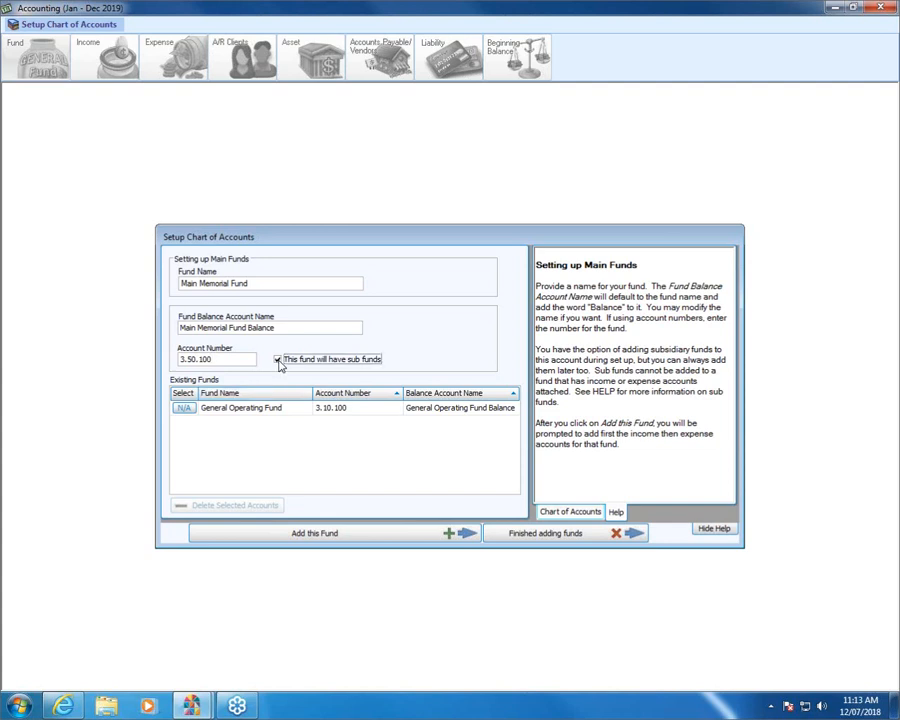
# Add a person's memorial sub fund, account 3.50.110, under Main Memorial Fund.
pyautogui.click(316, 534)
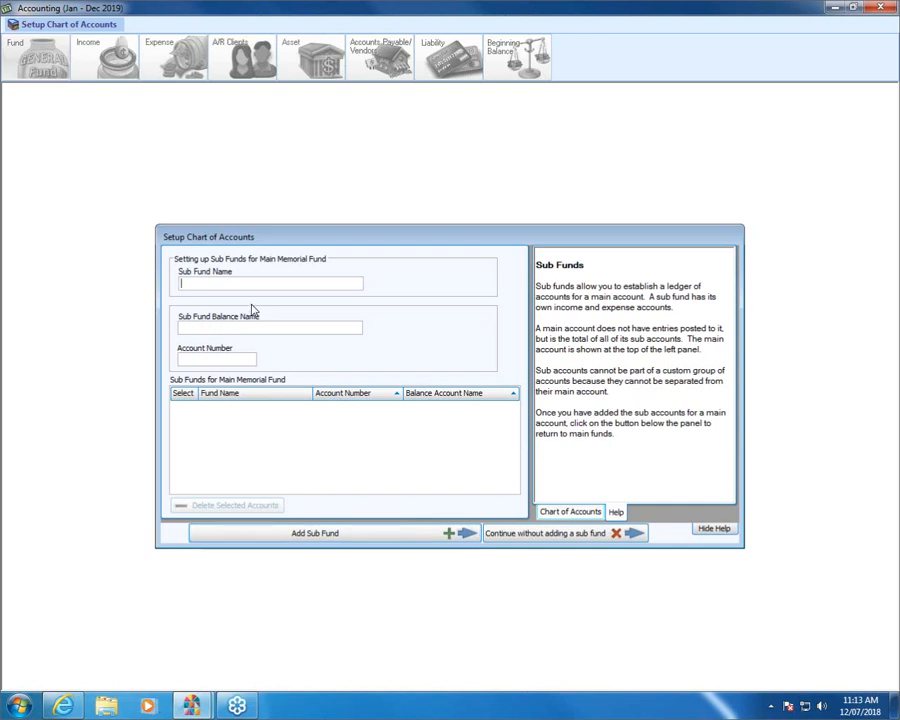
pyautogui.write('John Doe Memorial fund')
pyautogui.press('BackSpace')
pyautogui.press('BackSpace')
pyautogui.press('BackSpace')
pyautogui.press('BackSpace')
pyautogui.write('Fund')
pyautogui.press('Tab')
pyautogui.press('Tab')
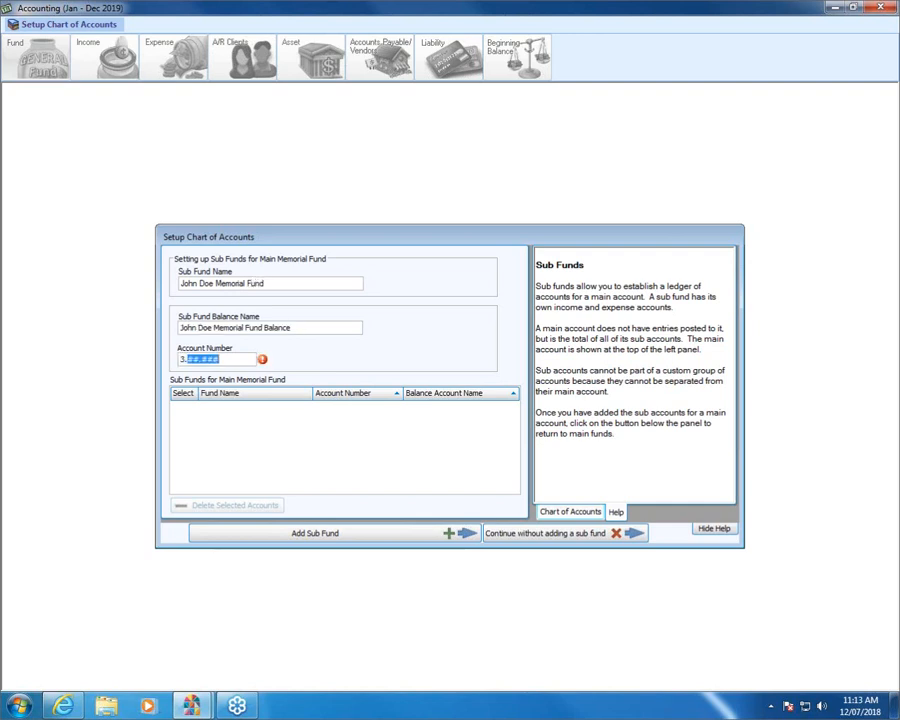
pyautogui.write('50.1100')
pyautogui.click(346, 532)
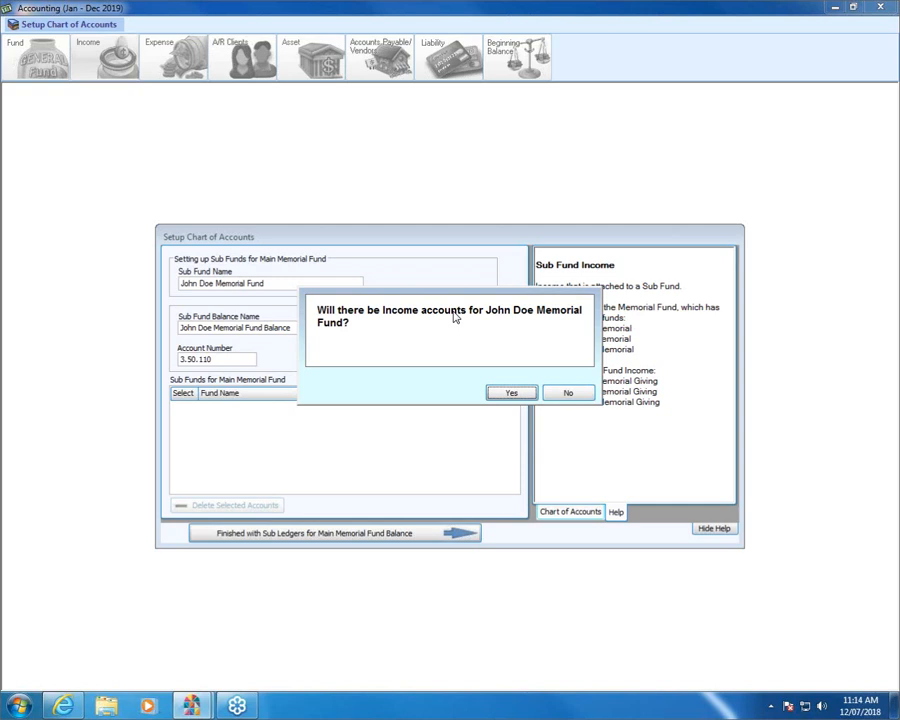
# Decline both income and expense accounts for the new memorial sub fund.
pyautogui.click(578, 396)
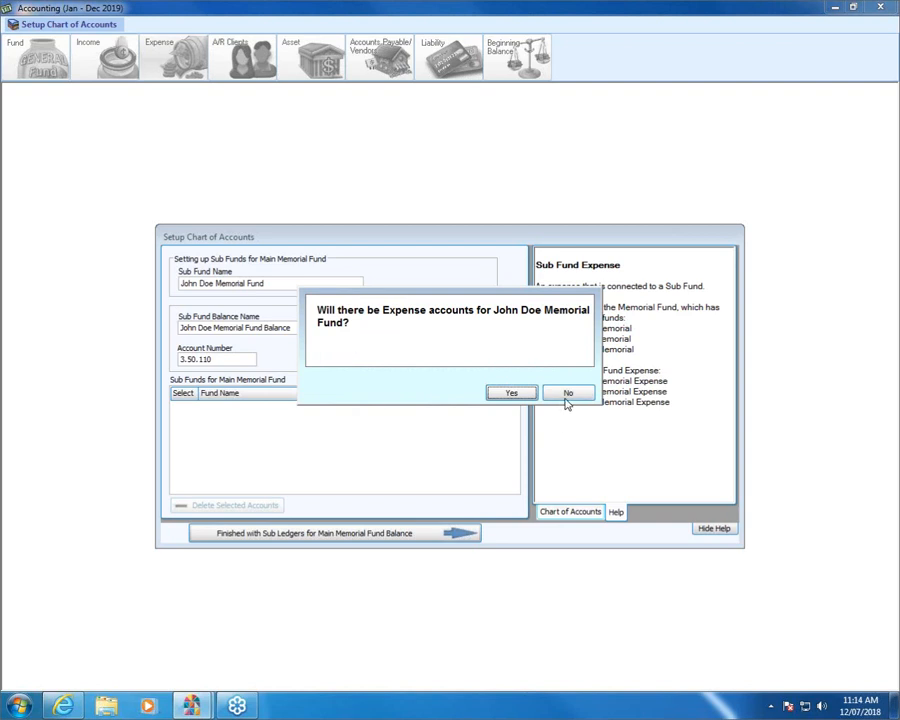
pyautogui.click(568, 396)
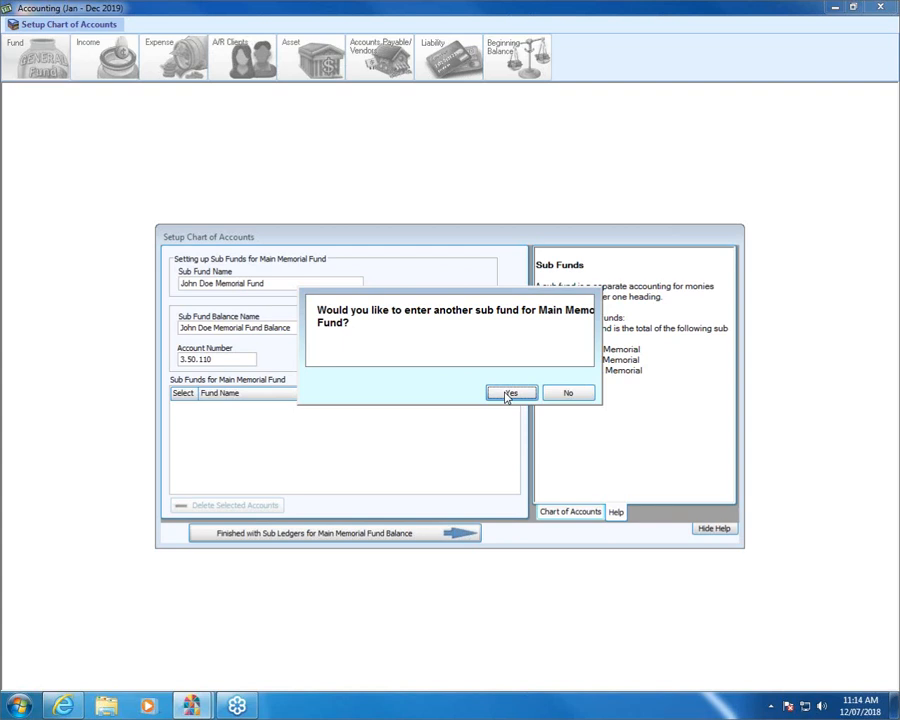
# Decline adding another sub fund and another fund.
pyautogui.click(568, 394)
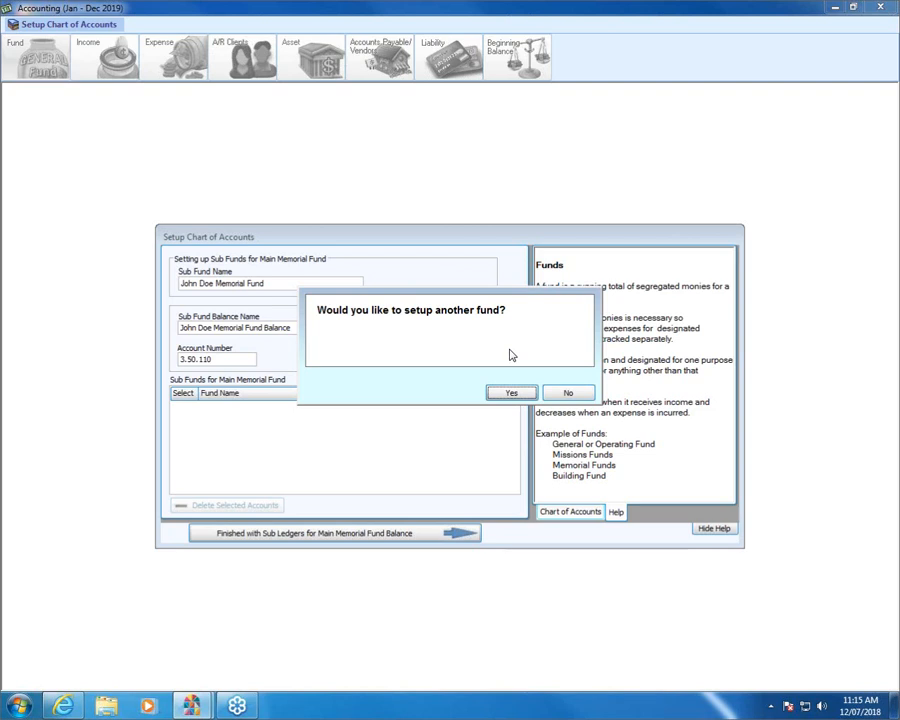
pyautogui.click(568, 395)
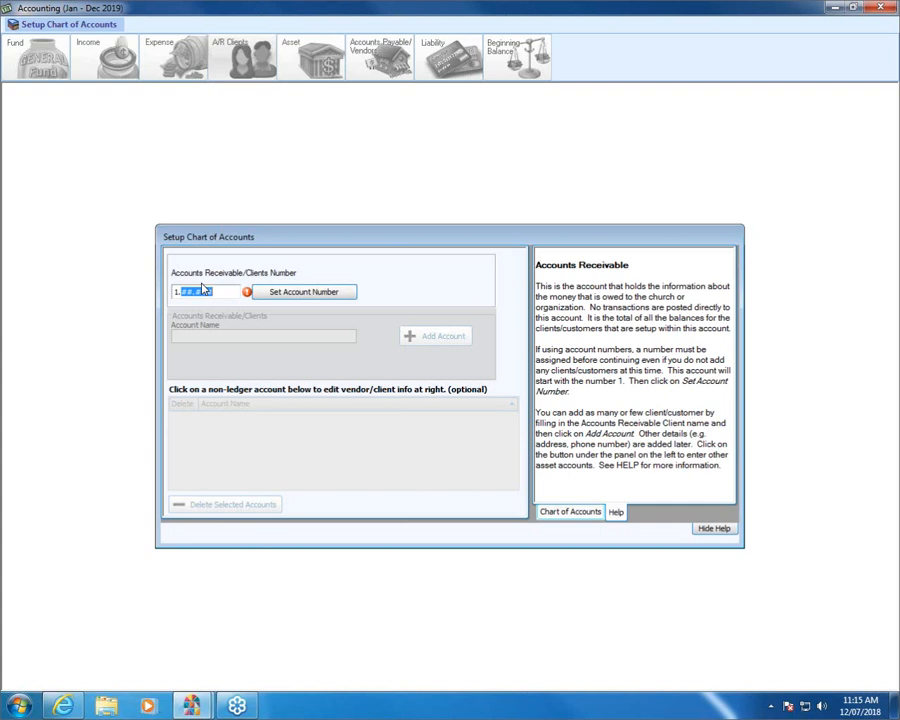
# Set accounts receivable to 1.90.900, add one client by name, and finish receivables.
pyautogui.write('90-9')
pyautogui.write('0')
pyautogui.write('0')
pyautogui.click(305, 292)
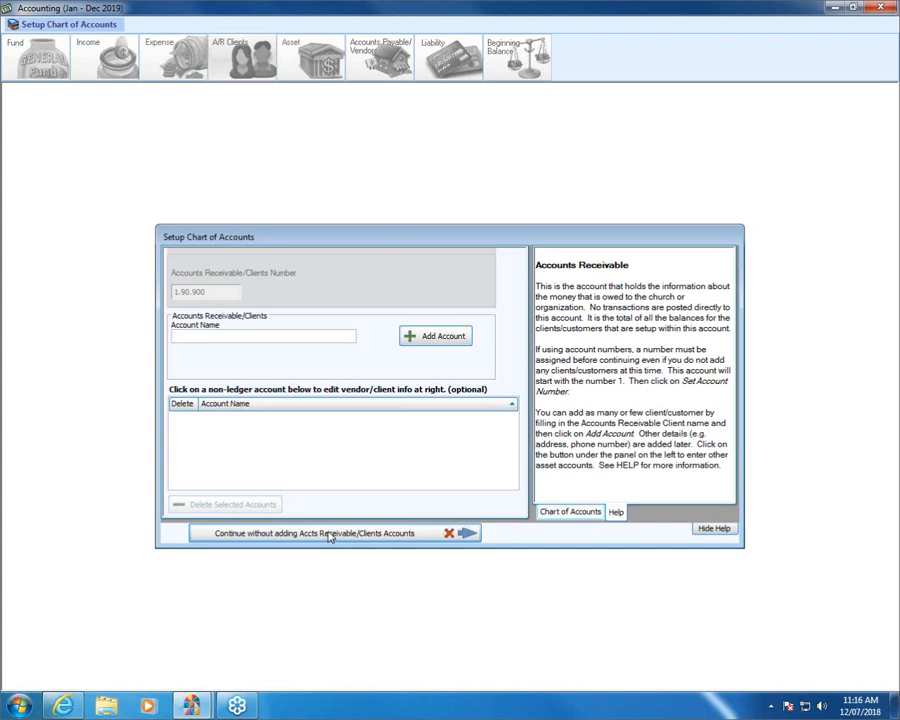
pyautogui.click(446, 335)
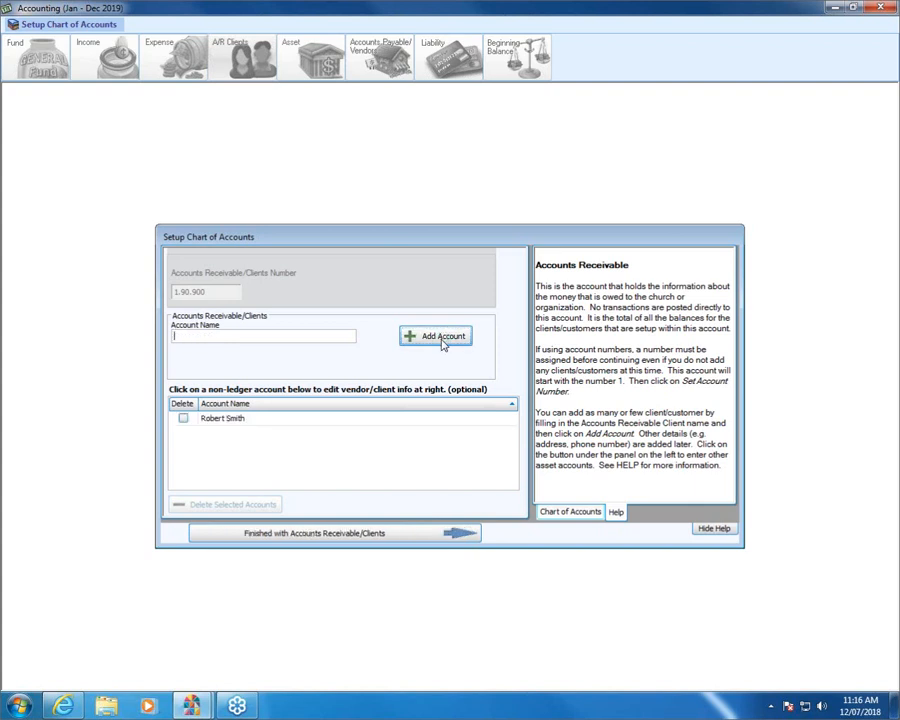
pyautogui.click(331, 533)
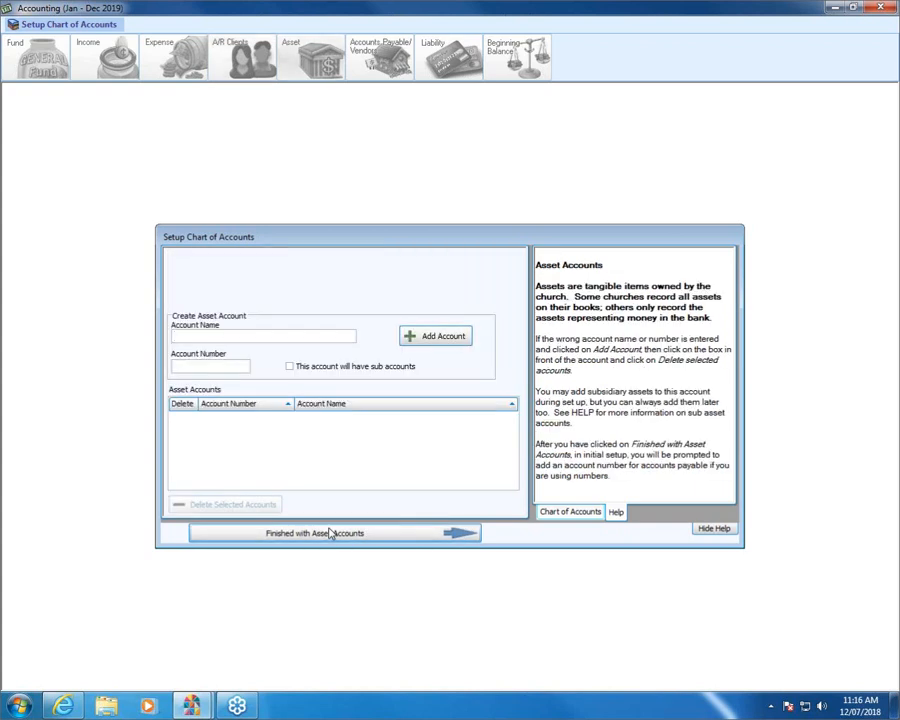
# Add asset account Huntington Bank Checking numbered 1.10.100.
pyautogui.write('Huntington Bank Checking')
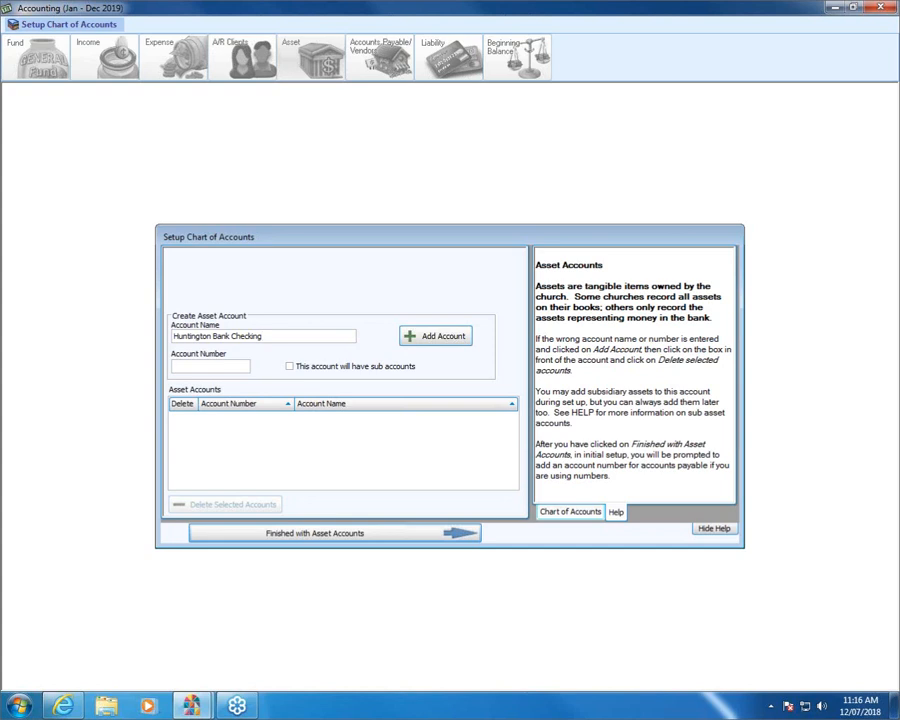
pyautogui.press('Tab')
pyautogui.write('10100')
pyautogui.click(425, 339)
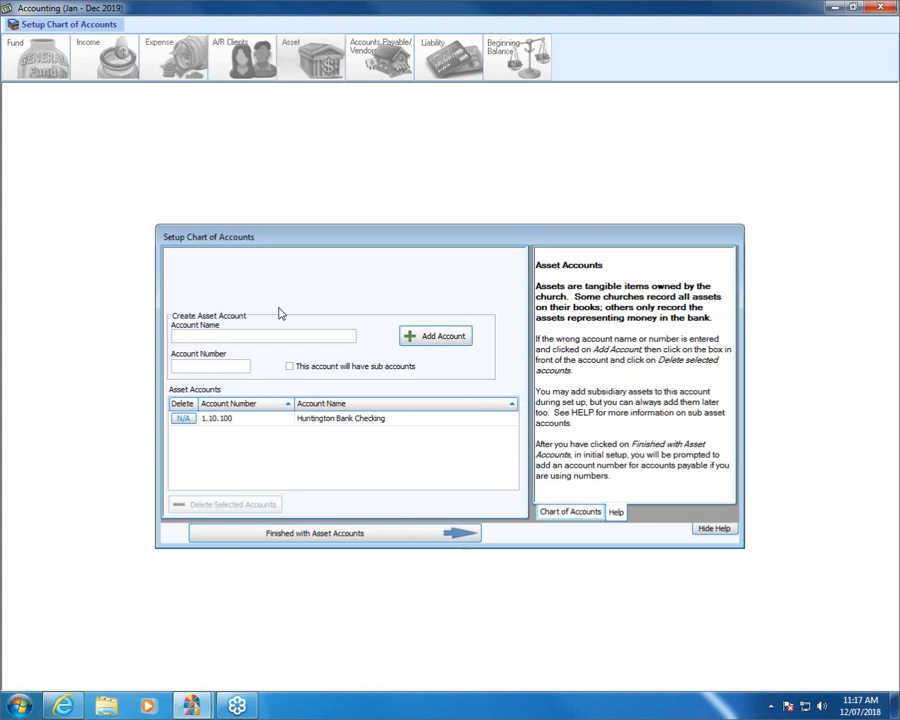
# Add asset account Fifth Third Savings numbered 1.20.100 and finish the asset step.
pyautogui.write('Fi')
pyautogui.write('gh')
pyautogui.press('BackSpace')
pyautogui.press('BackSpace')
pyautogui.write('fht')
pyautogui.press('BackSpace')
pyautogui.press('BackSpace')
pyautogui.write('th Third Savings')
pyautogui.press('Tab')
pyautogui.write('20100')
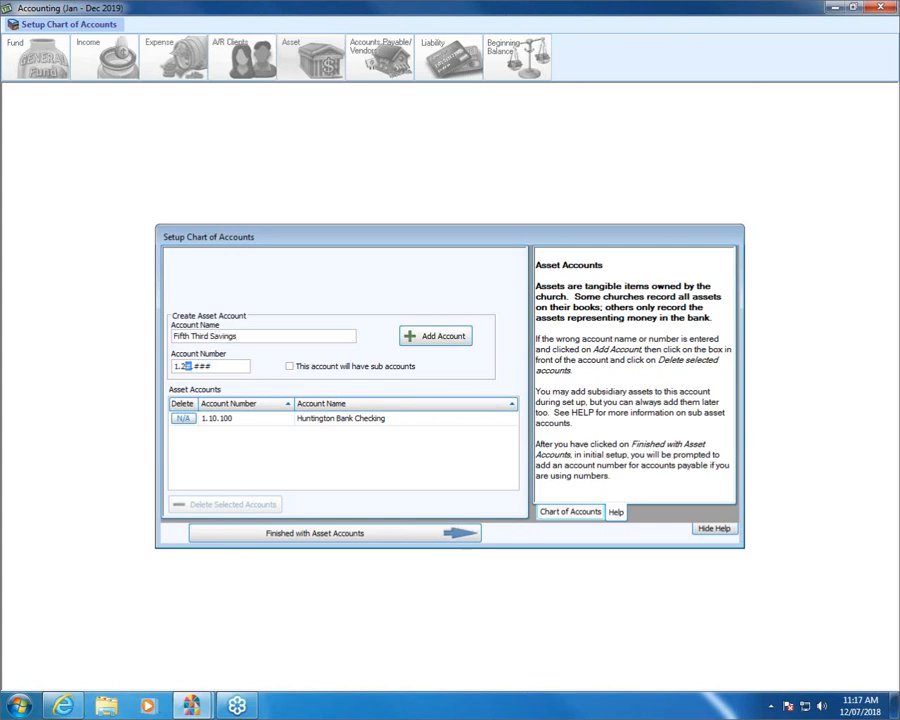
pyautogui.click(413, 337)
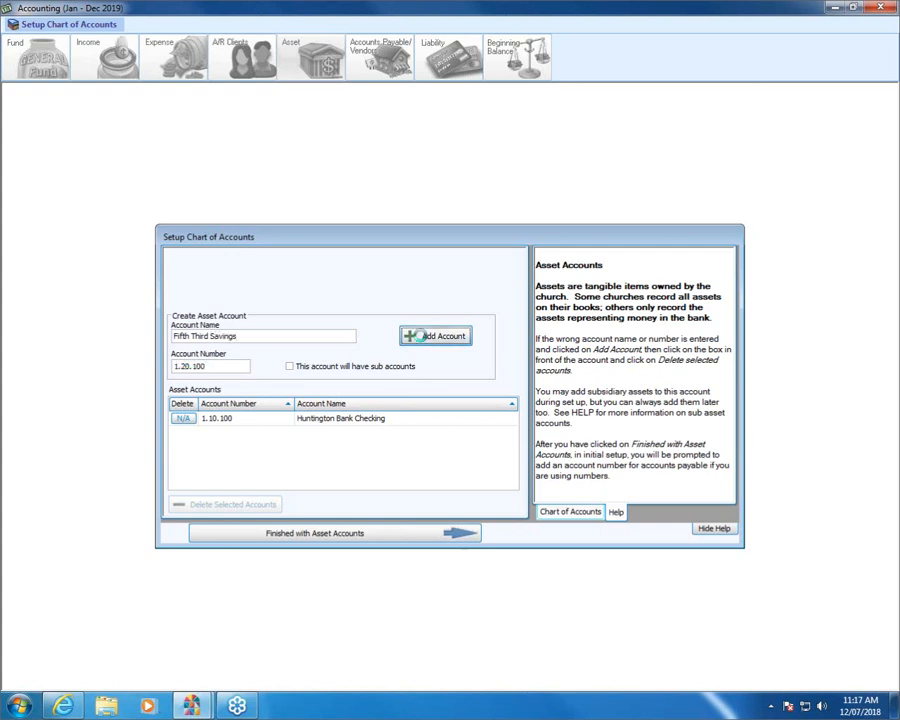
pyautogui.click(310, 535)
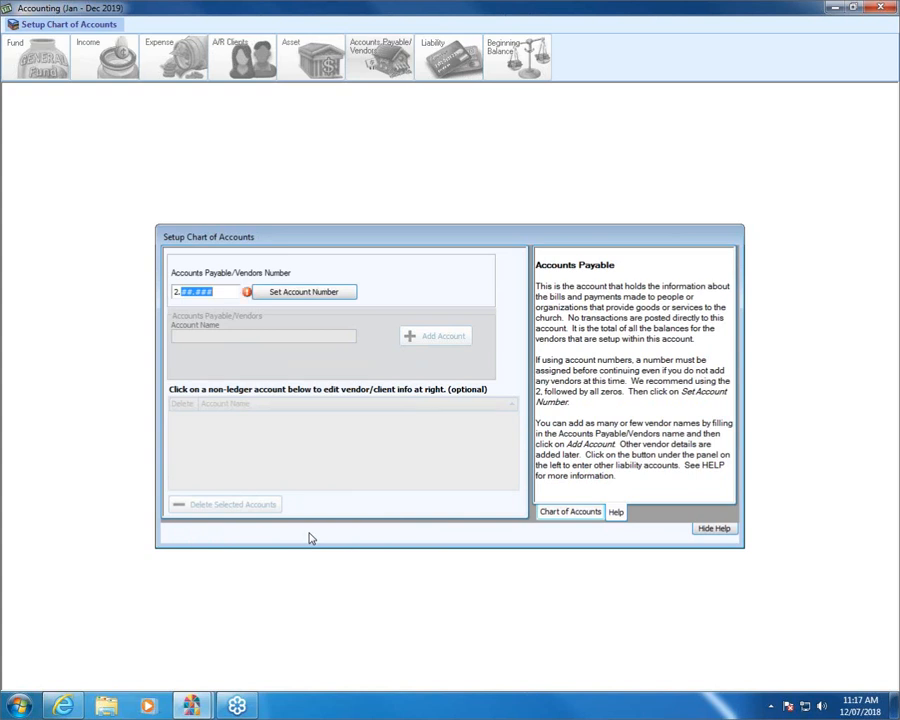
# Set accounts payable to 2.90.900 and add Columbia Gas as a vendor.
pyautogui.write('90.900')
pyautogui.click(340, 294)
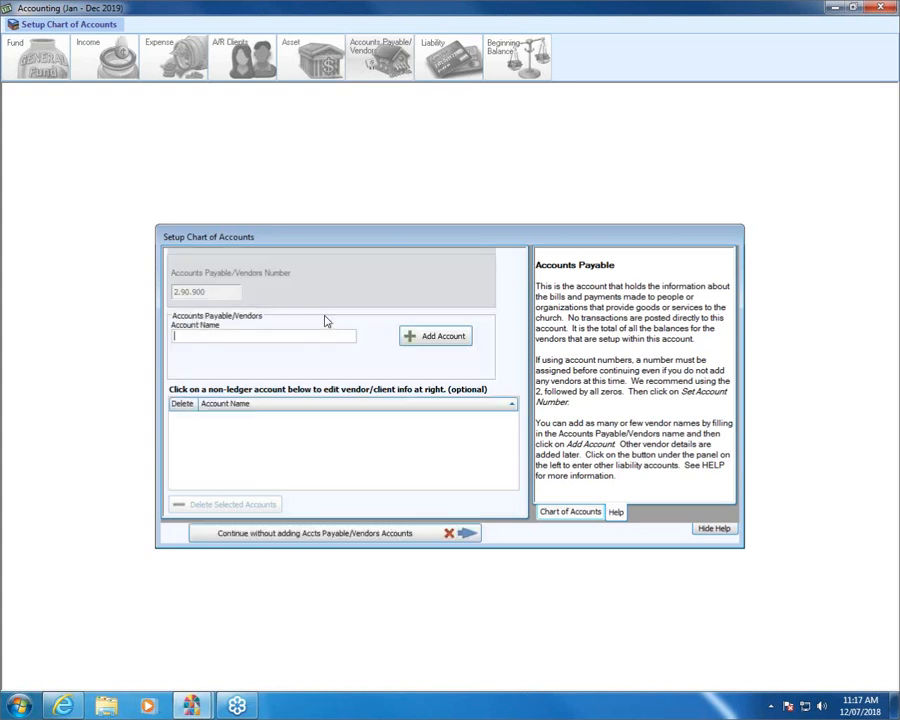
pyautogui.write('C')
pyautogui.write('mbia Gax')
pyautogui.press('BackSpace')
pyautogui.press('BackSpace')
pyautogui.write('s')
pyautogui.click(440, 340)
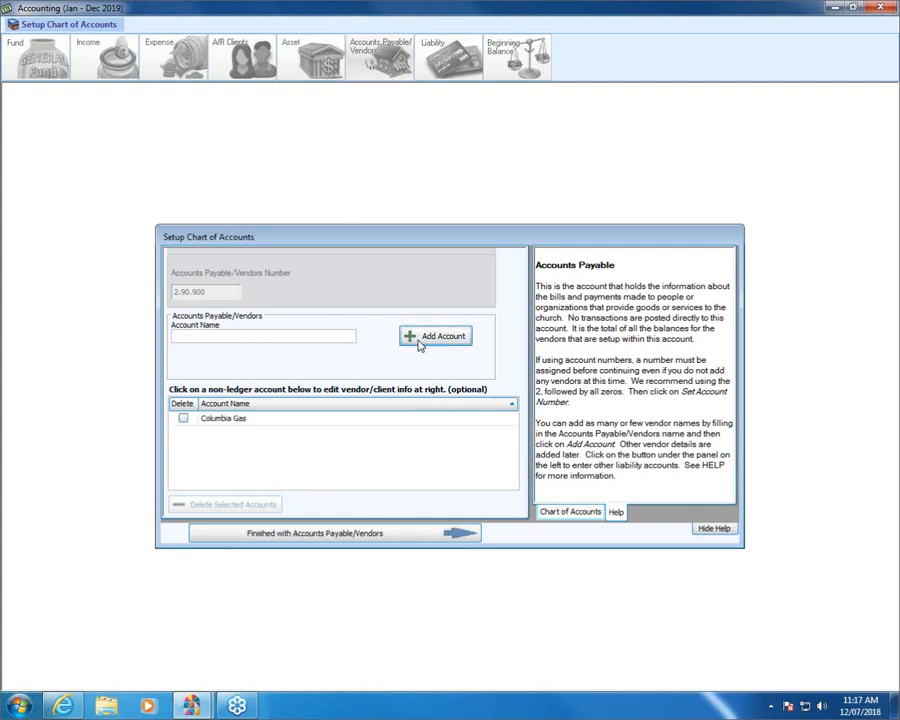
# Add AEP as a vendor, finish vendors, and agree to set up liability accounts.
pyautogui.write('AEP')
pyautogui.click(410, 336)
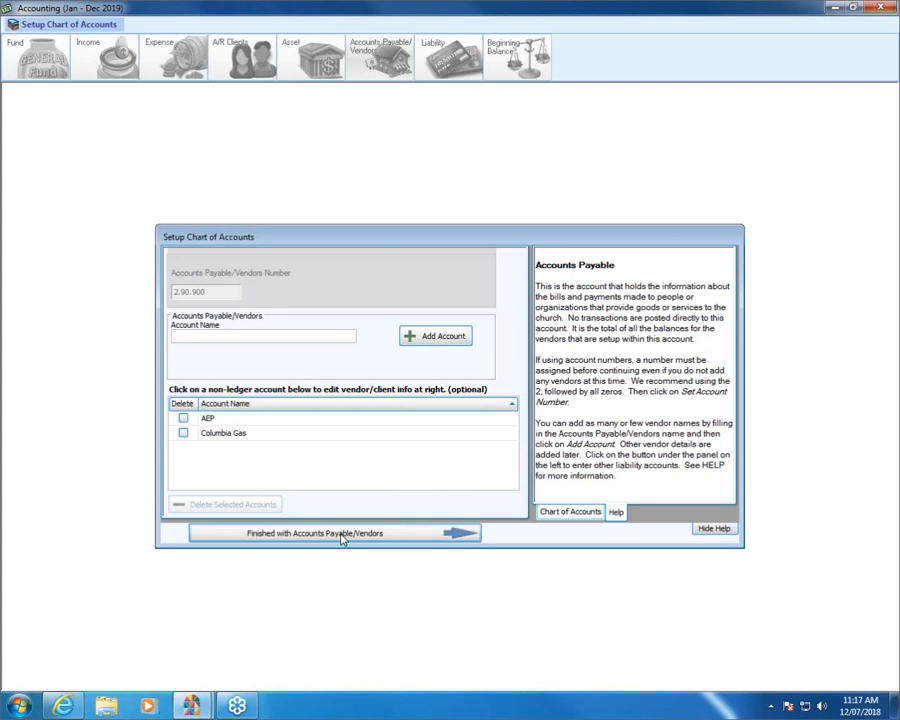
pyautogui.click(342, 533)
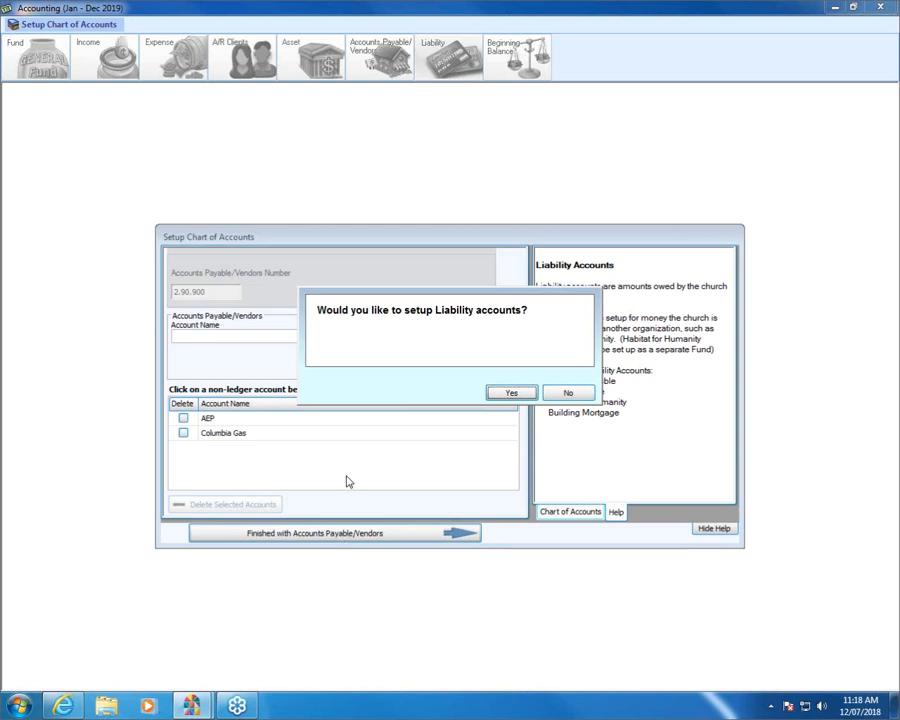
pyautogui.click(508, 395)
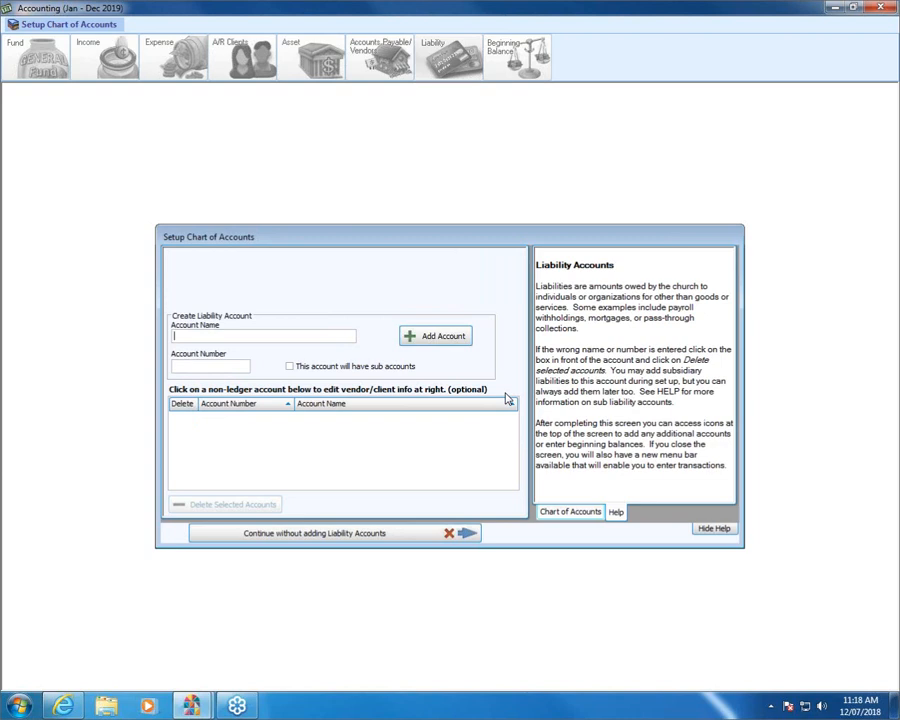
# Add liabilities 941 Federal Taxes Payable (2.10.100) and State Tax Payable (2.10.105).
pyautogui.write('941 Federal Taxes Payable')
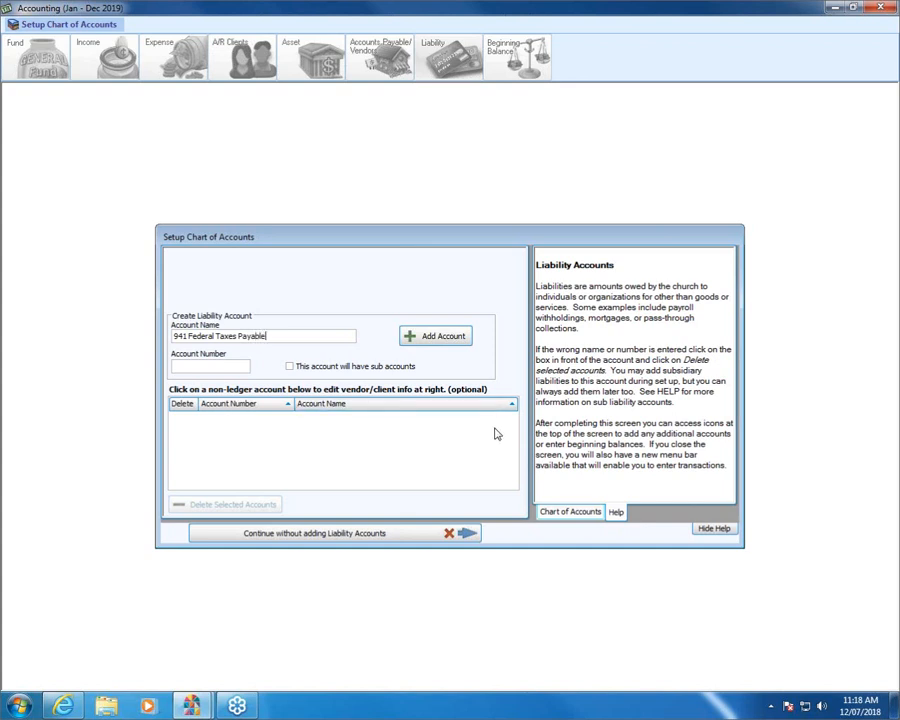
pyautogui.press('Tab')
pyautogui.write('10100')
pyautogui.click(447, 335)
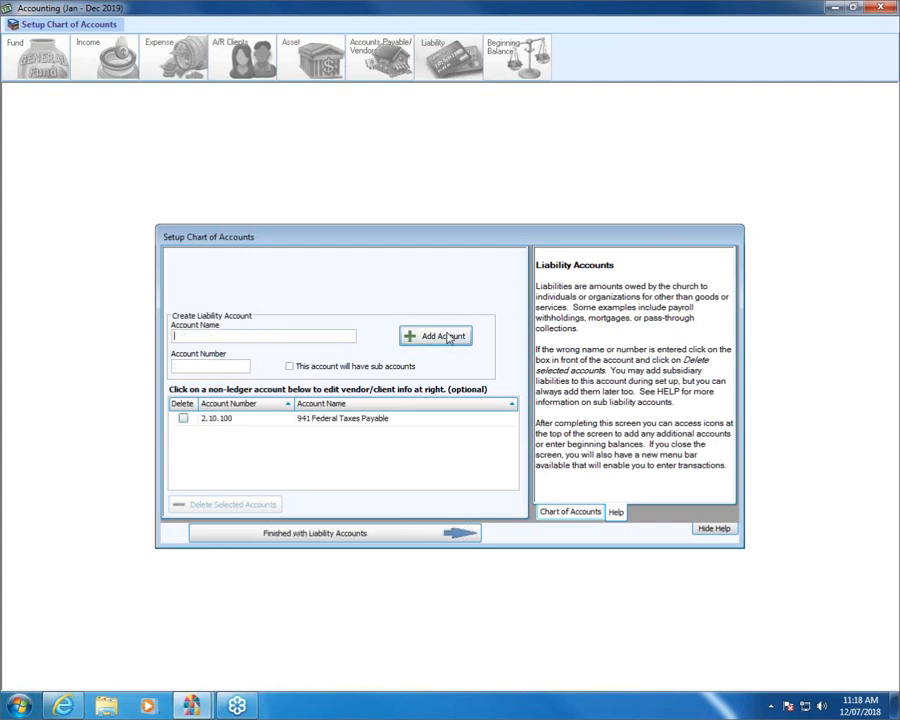
pyautogui.write('State Tax Payable')
pyautogui.press('Tab')
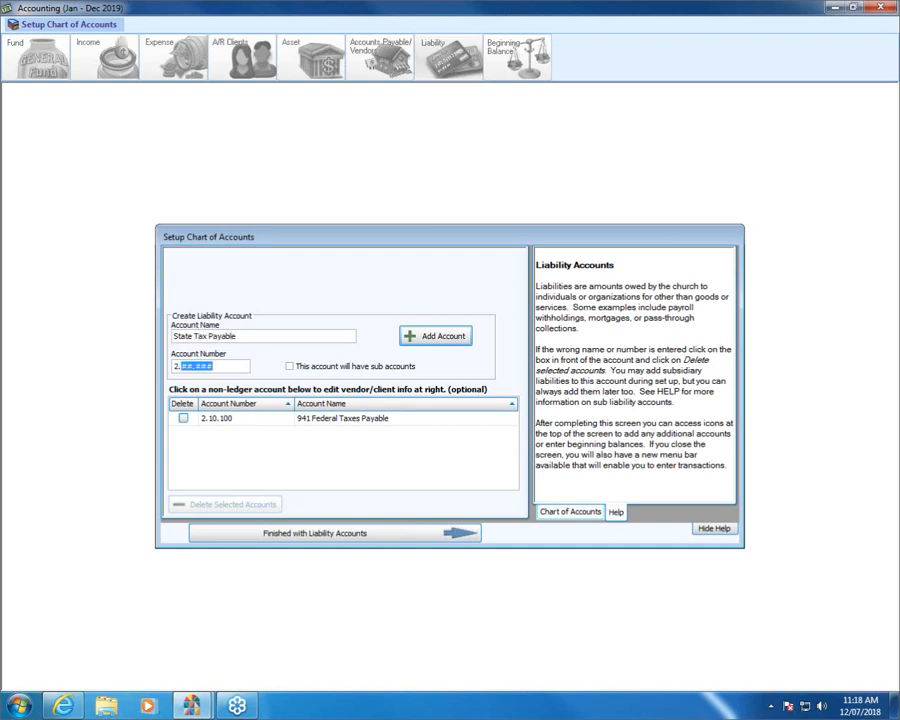
pyautogui.write('10105')
pyautogui.click(441, 337)
# Add liability Mortgage Payable numbered 2.50.500.
pyautogui.write('Loan Paya')
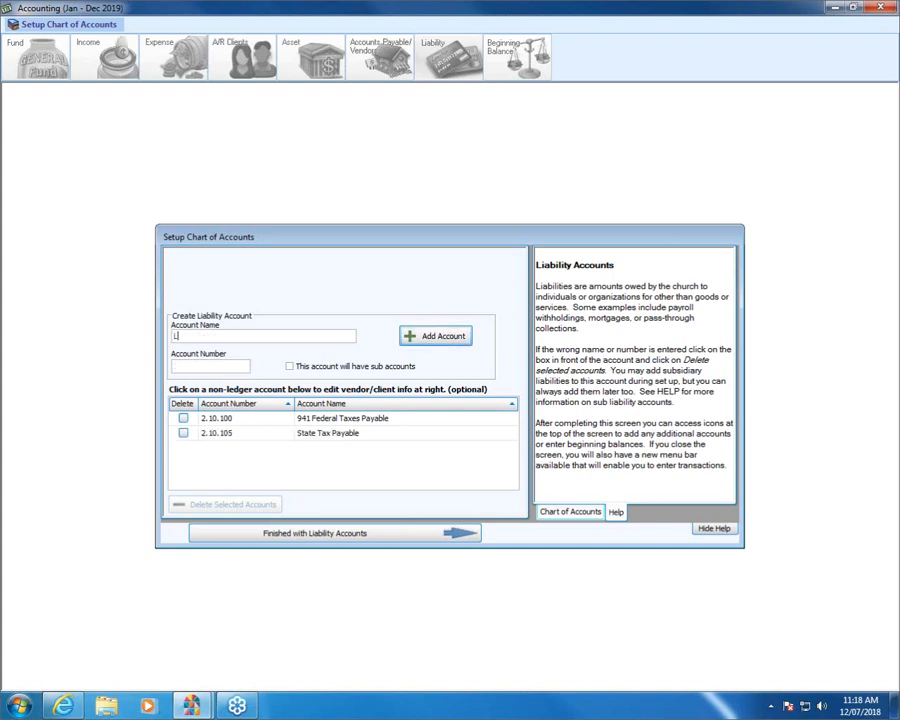
pyautogui.press('BackSpace')
pyautogui.press('BackSpace')
pyautogui.press('BackSpace')
pyautogui.press('BackSpace')
pyautogui.press('BackSpace')
pyautogui.press('BackSpace')
pyautogui.press('BackSpace')
pyautogui.press('BackSpace')
pyautogui.press('BackSpace')
pyautogui.write('Mortgage Payable')
pyautogui.press('Tab')
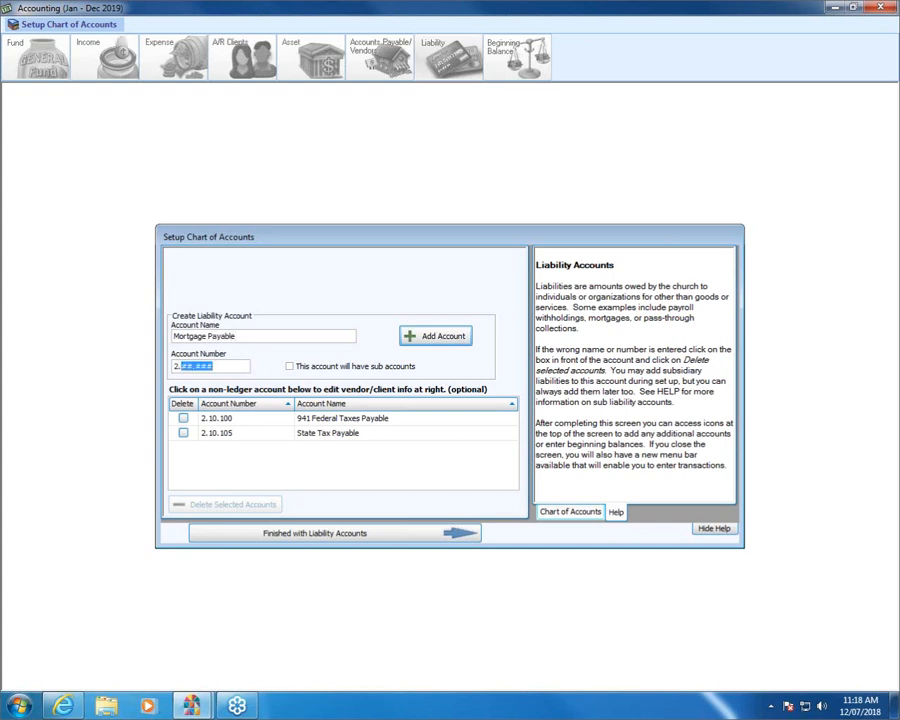
pyautogui.write('50.500')
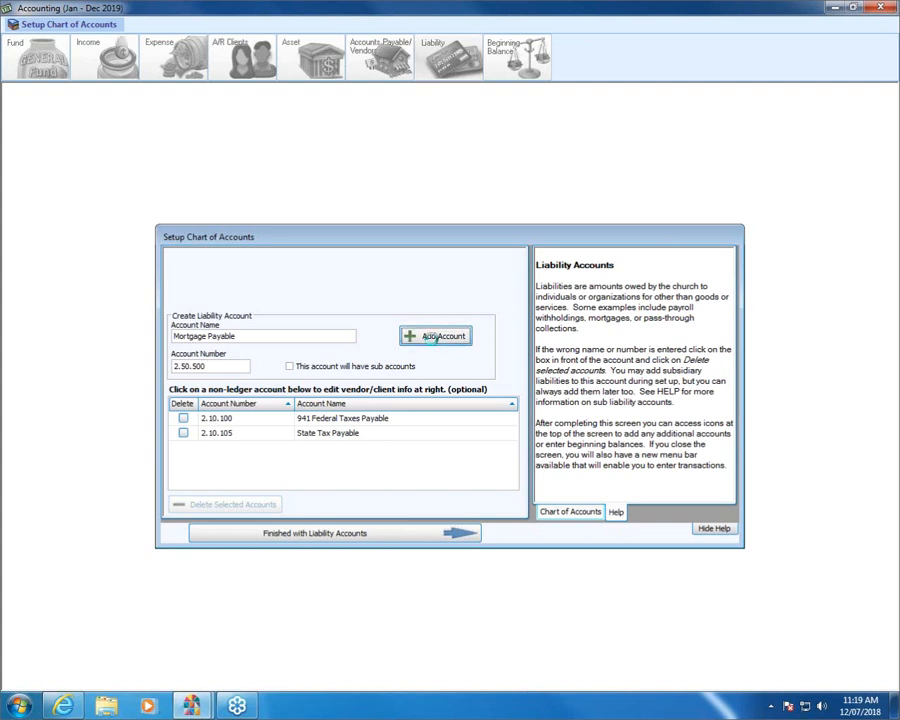
pyautogui.click(428, 337)
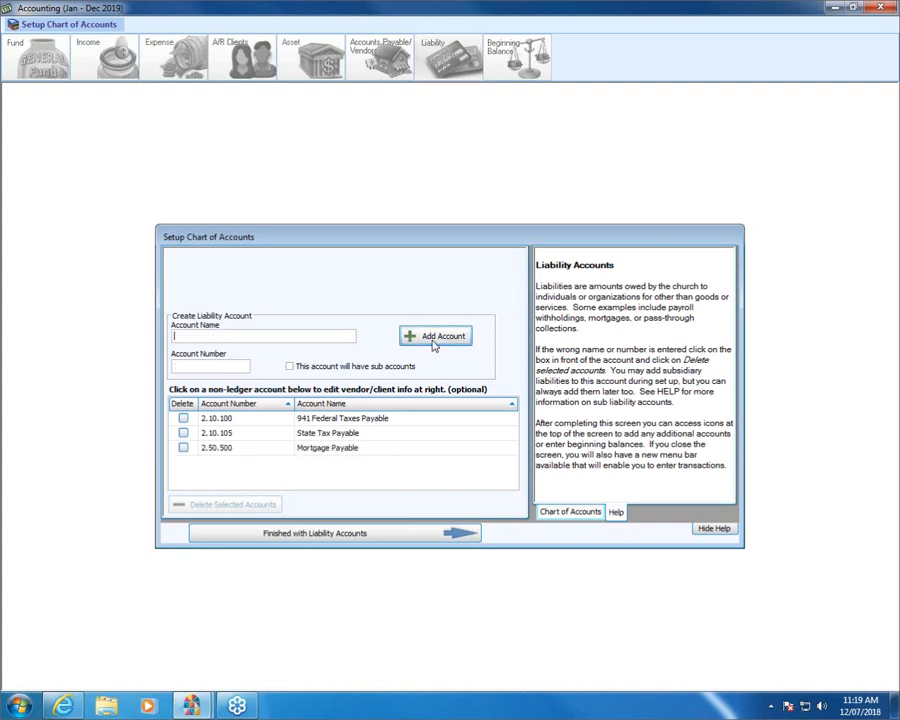
# Finish liability accounts to reach the 'Finished with Setup Chart of Accounts Wizard' page.
pyautogui.click(337, 533)
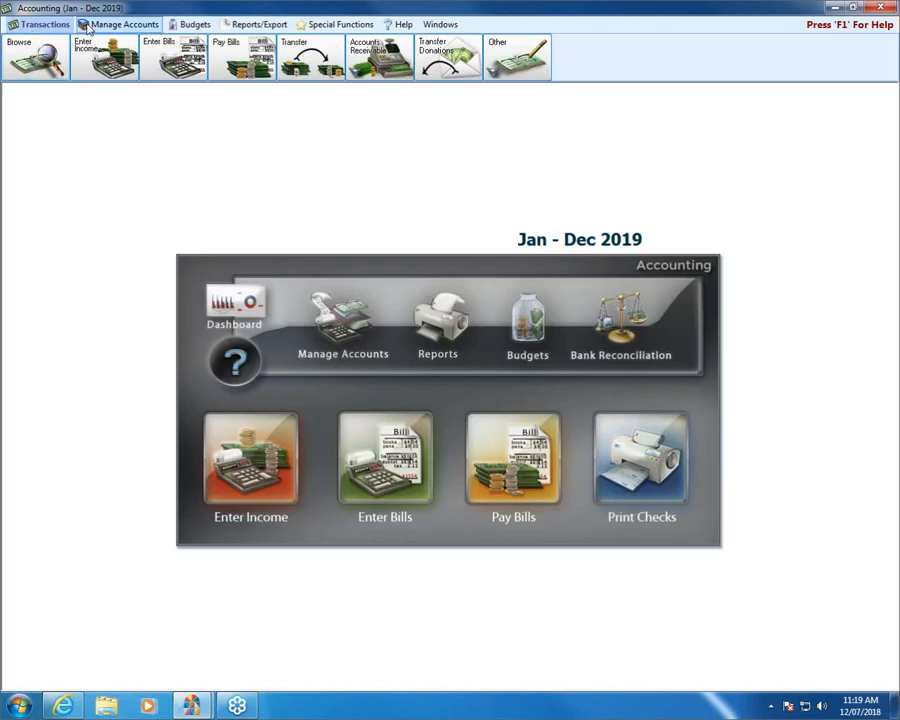
# Close the Setup Chart of Accounts wizard and show the account-type shortcuts on the Accounting screen.
pyautogui.click(118, 24)
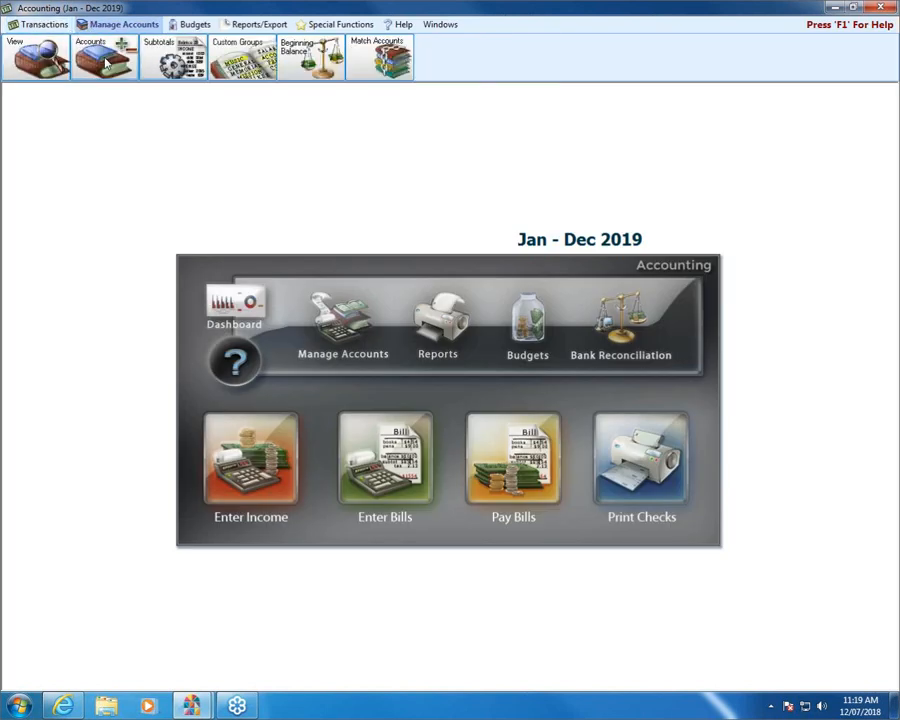
pyautogui.click(106, 62)
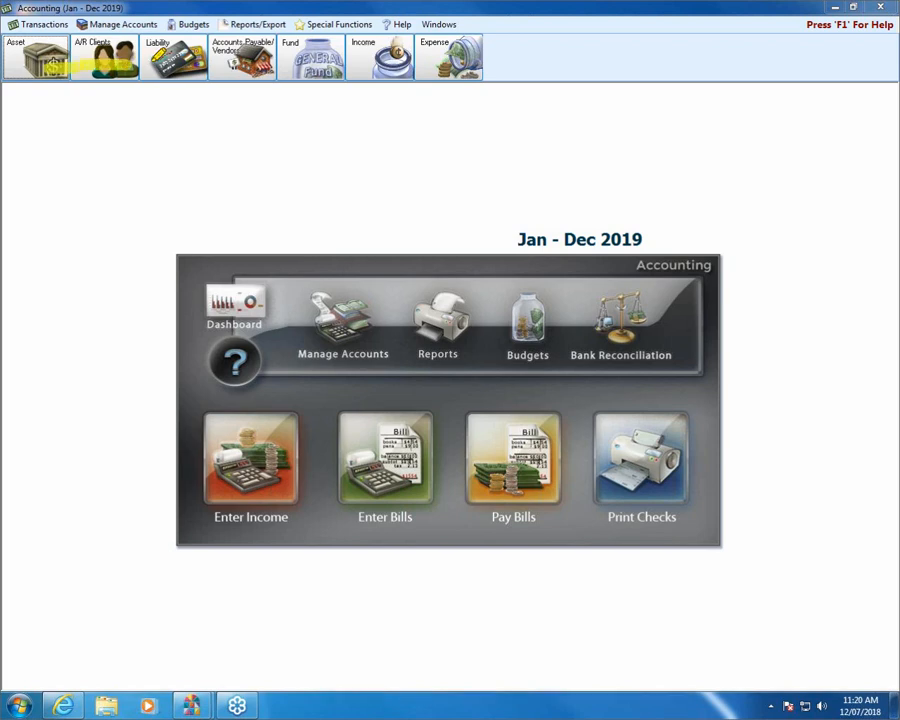
pyautogui.moveTo(152, 62)
pyautogui.mouseDown()
pyautogui.moveTo(330, 58)
pyautogui.moveTo(405, 70)
pyautogui.mouseUp()
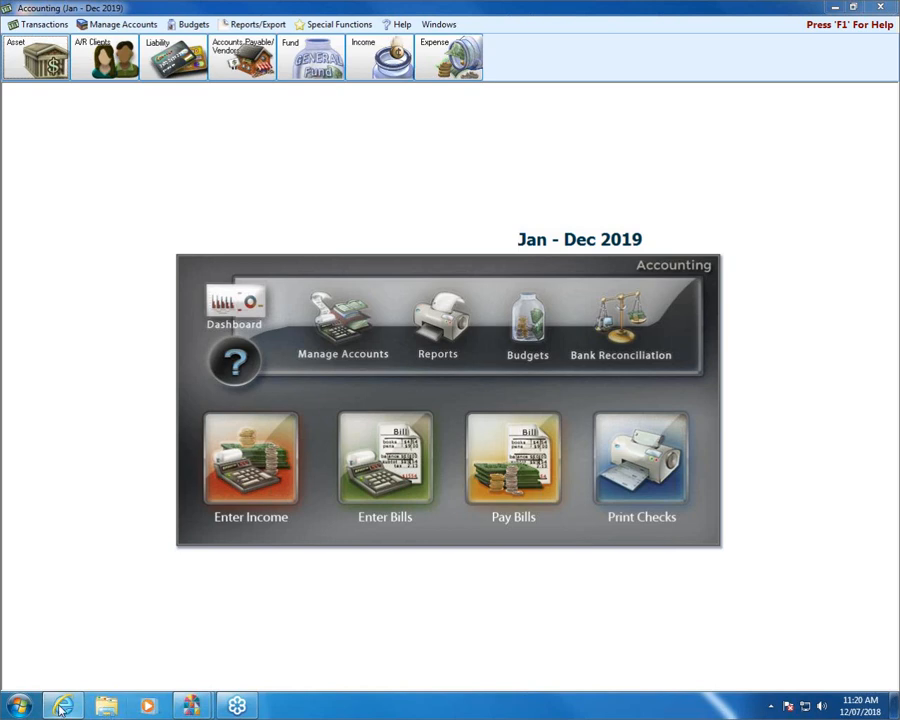
# Search the Church Windows support site for 'sample' and open Accounting: Sample Chart of Accounts.
pyautogui.moveTo(62, 708)
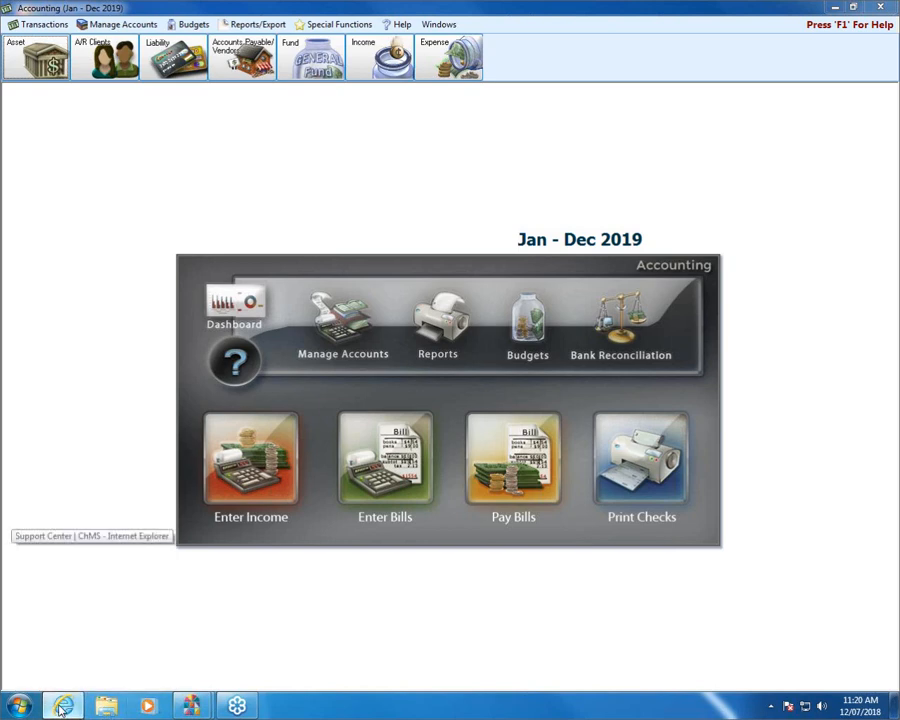
pyautogui.click(62, 708)
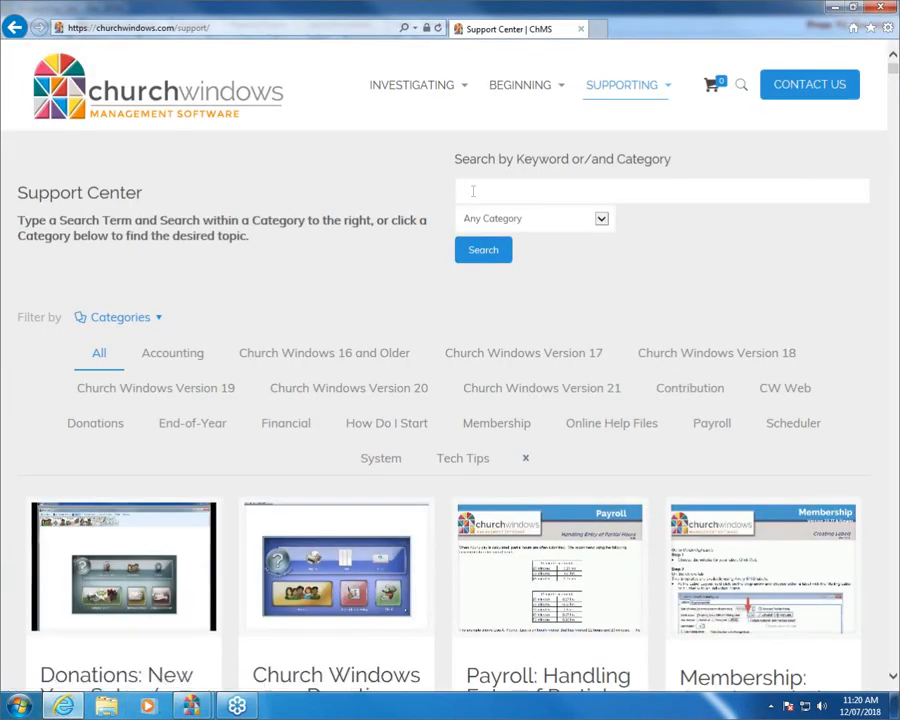
pyautogui.click(462, 191)
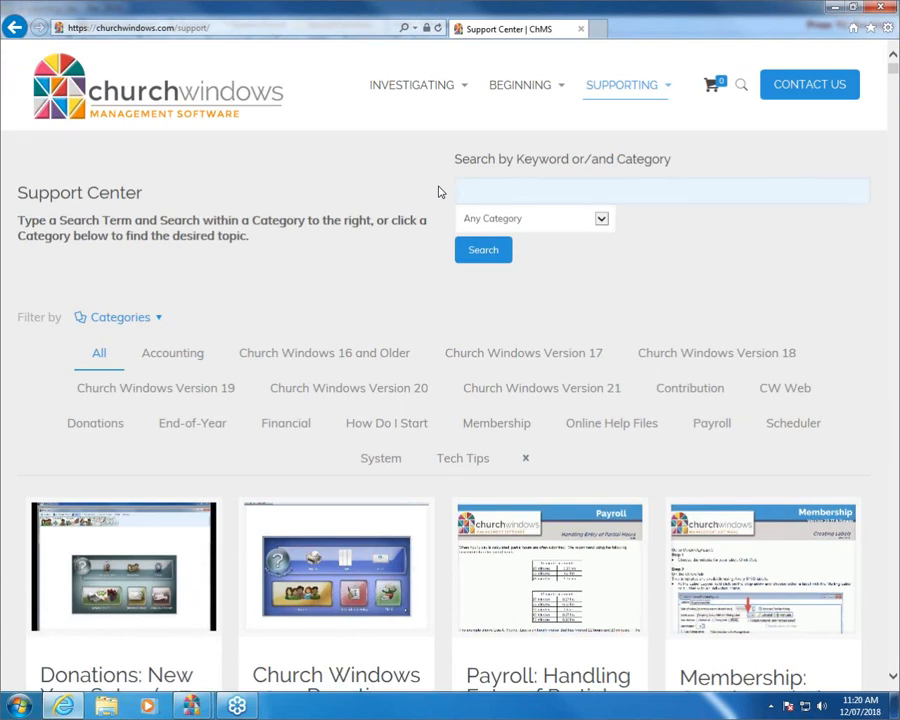
pyautogui.write('sample')
pyautogui.click(483, 253)
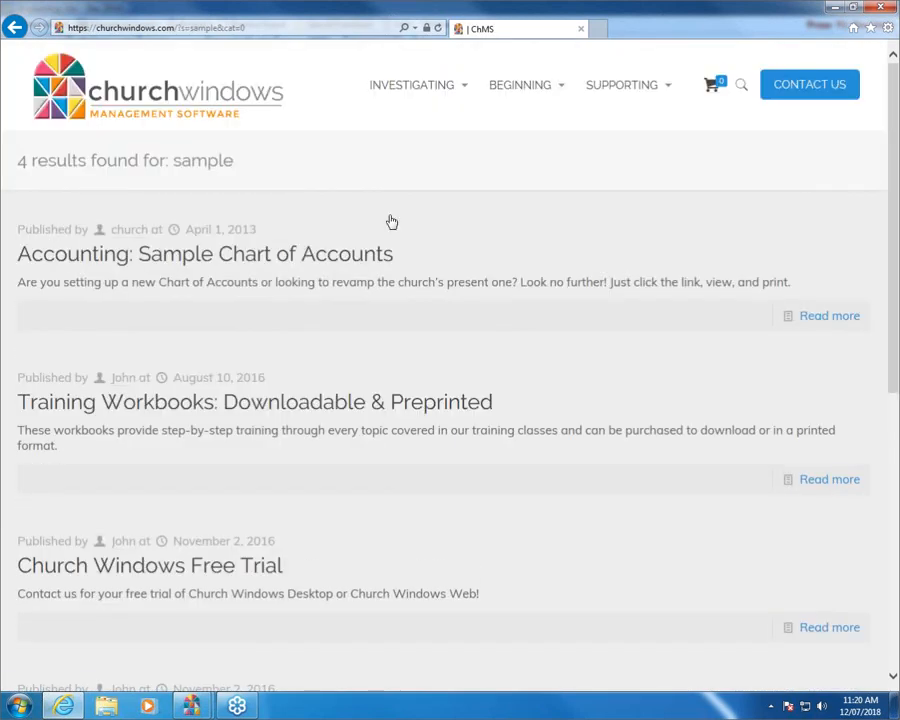
pyautogui.click(224, 256)
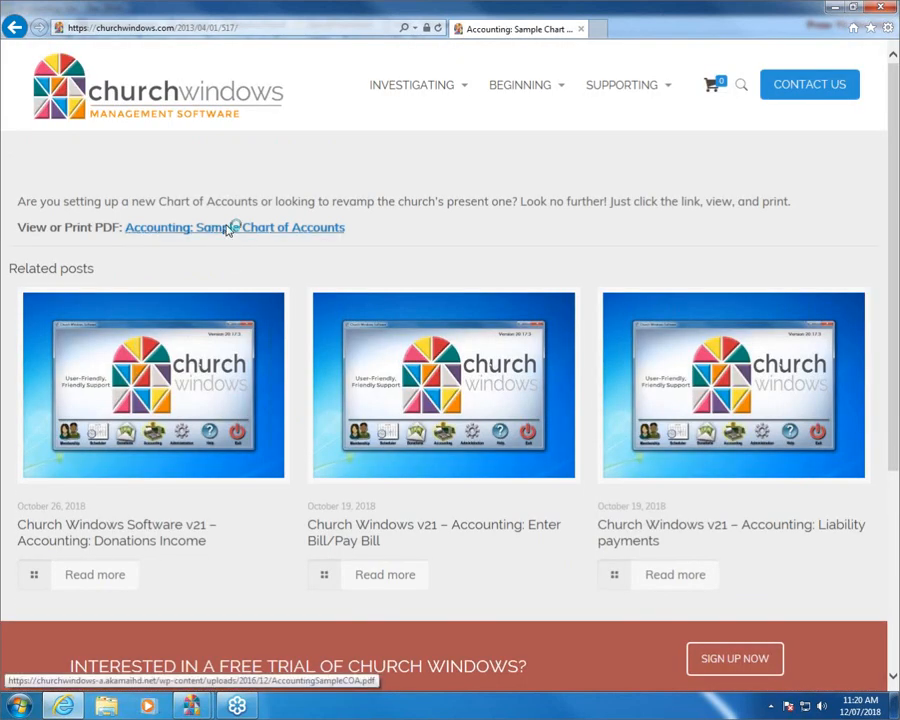
pyautogui.click(230, 228)
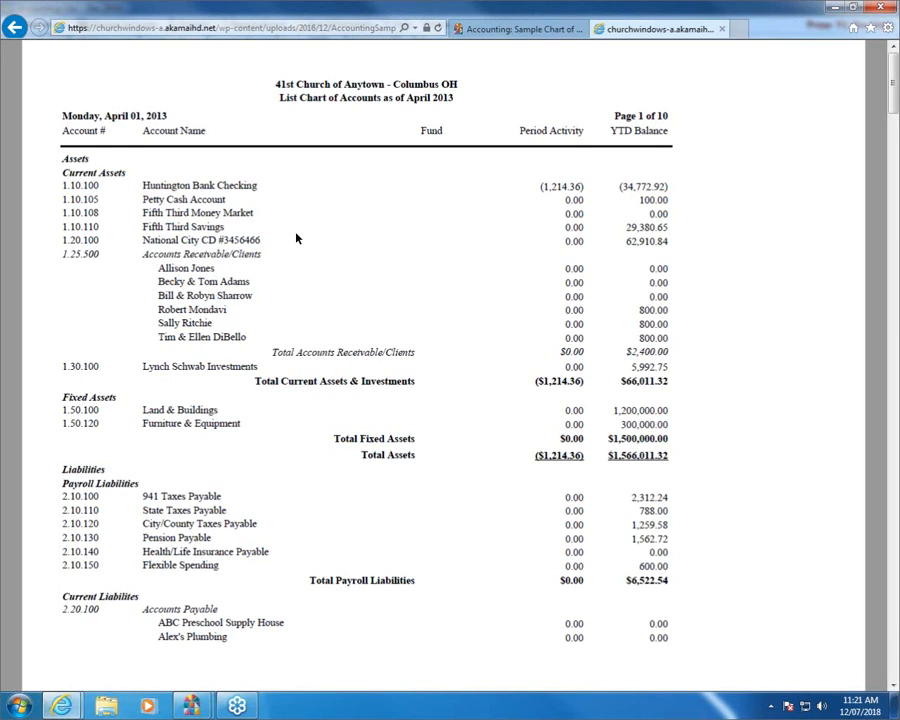
pyautogui.click(723, 32)
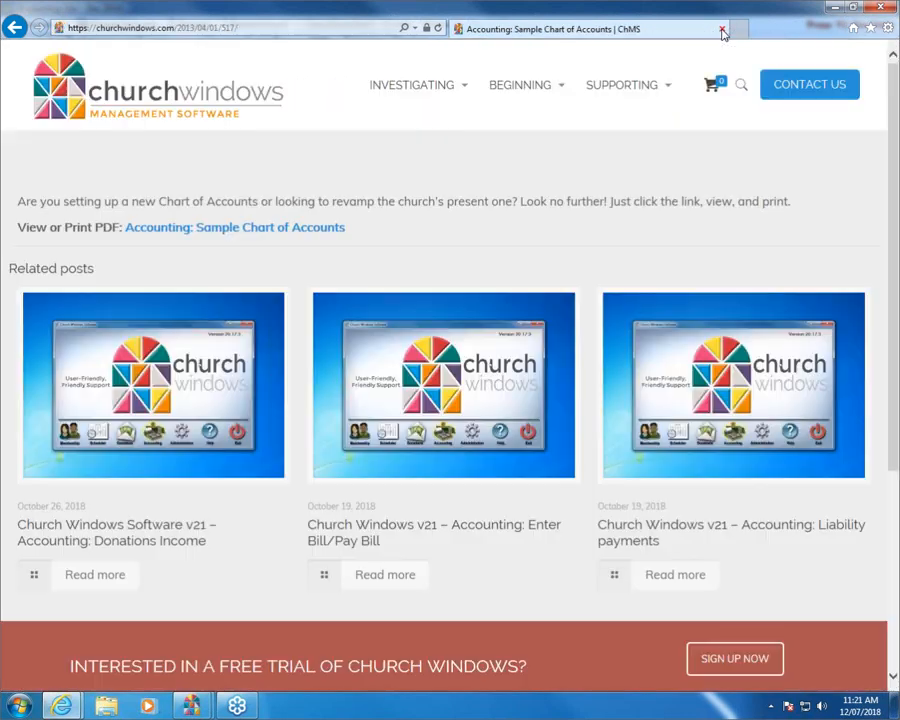
# Return to the Support Center page and search the site for 'Wizard' instead of 'sample'.
pyautogui.click(13, 30)
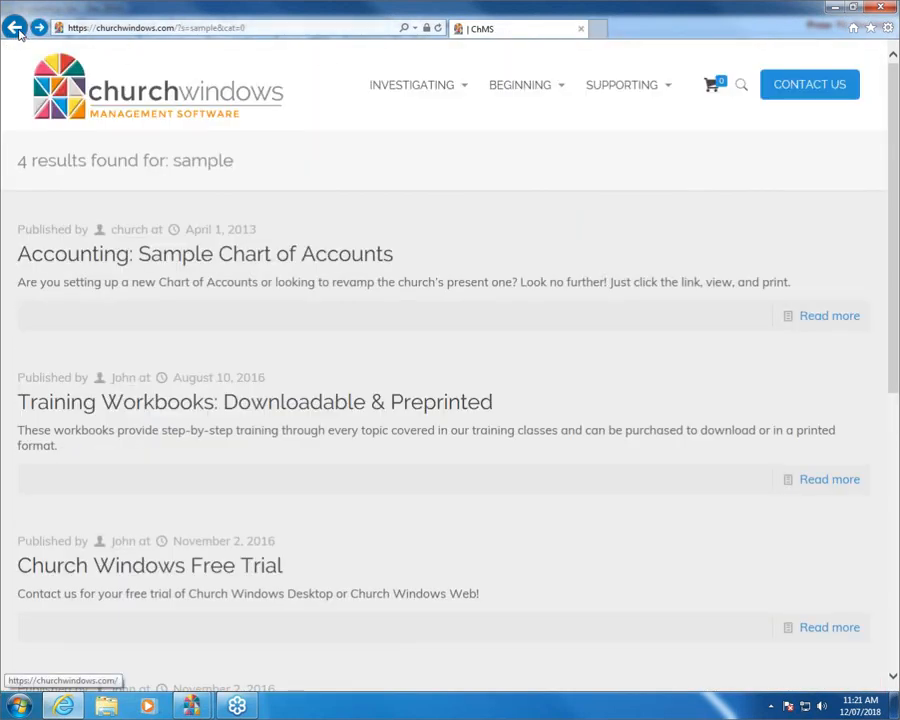
pyautogui.click(16, 29)
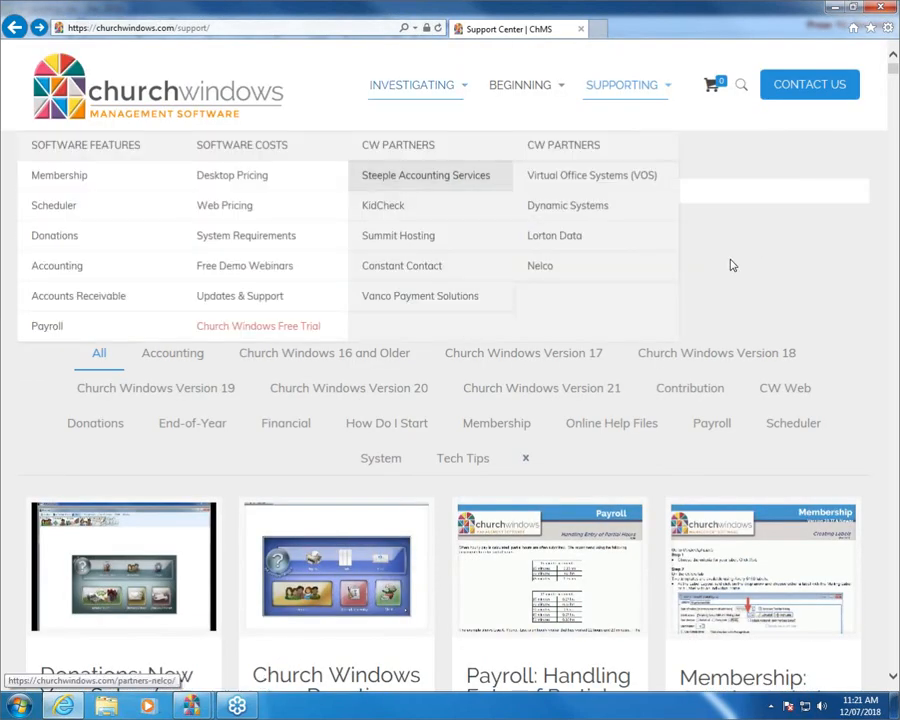
pyautogui.moveTo(673, 191); pyautogui.dragTo(418, 197)
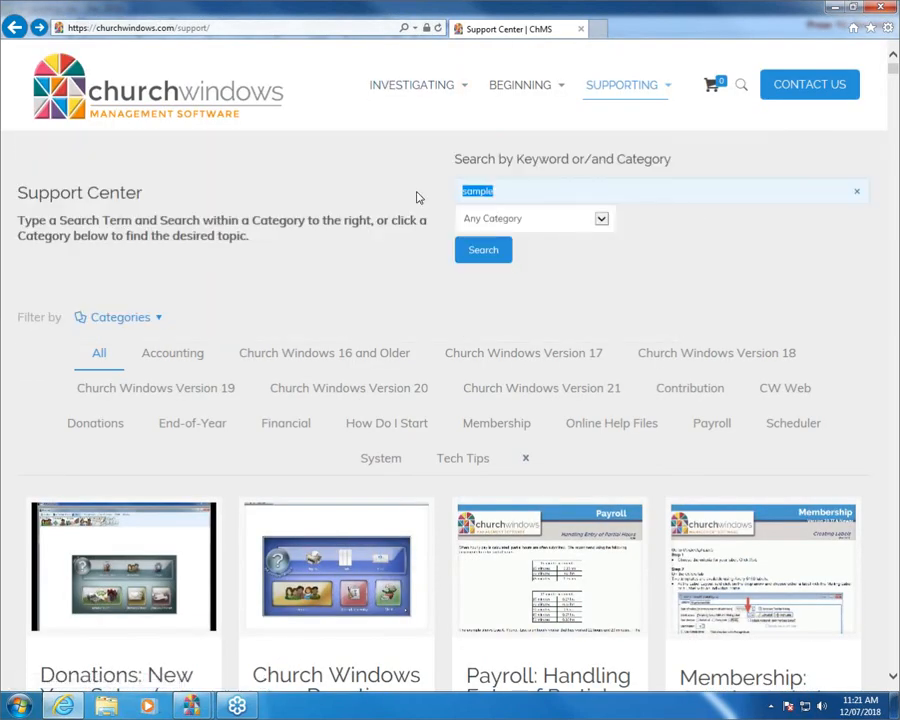
pyautogui.write('Wizar')
pyautogui.press('BackSpace')
pyautogui.press('BackSpace')
pyautogui.press('BackSpace')
pyautogui.write('zard')
pyautogui.press('Return')
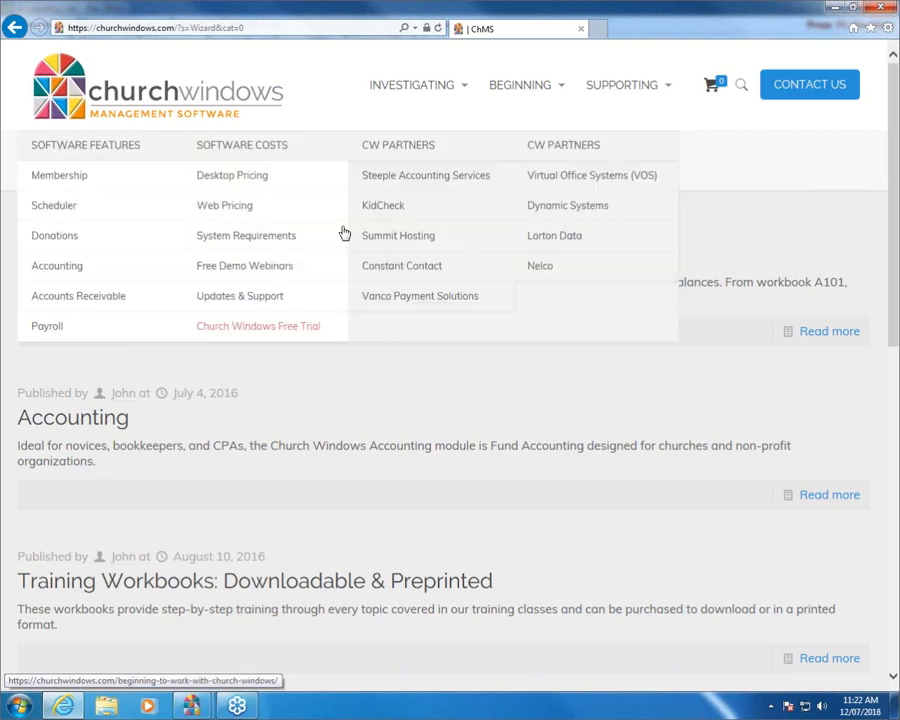
# Open the Chart of Accounts Wizard article, then close Internet Explorer and the Accounting window.
pyautogui.click(453, 262)
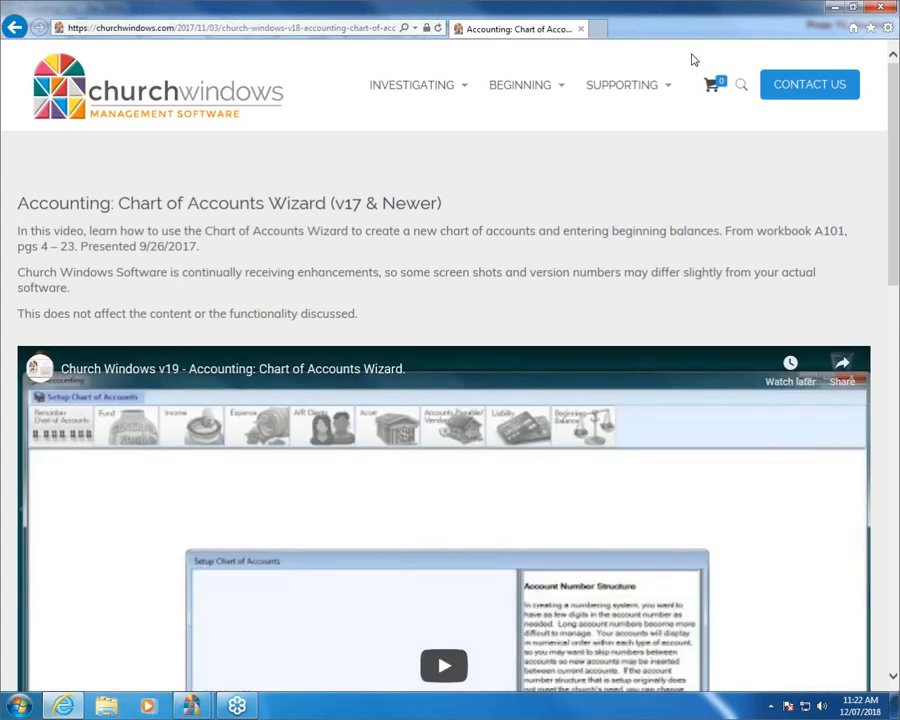
pyautogui.click(877, 12)
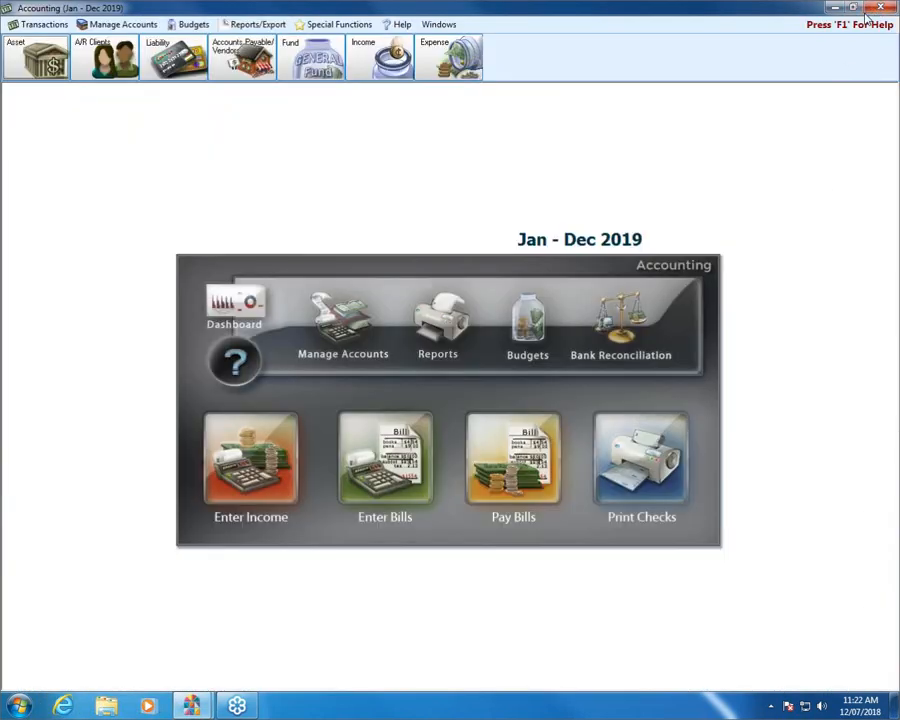
pyautogui.click(881, 9)
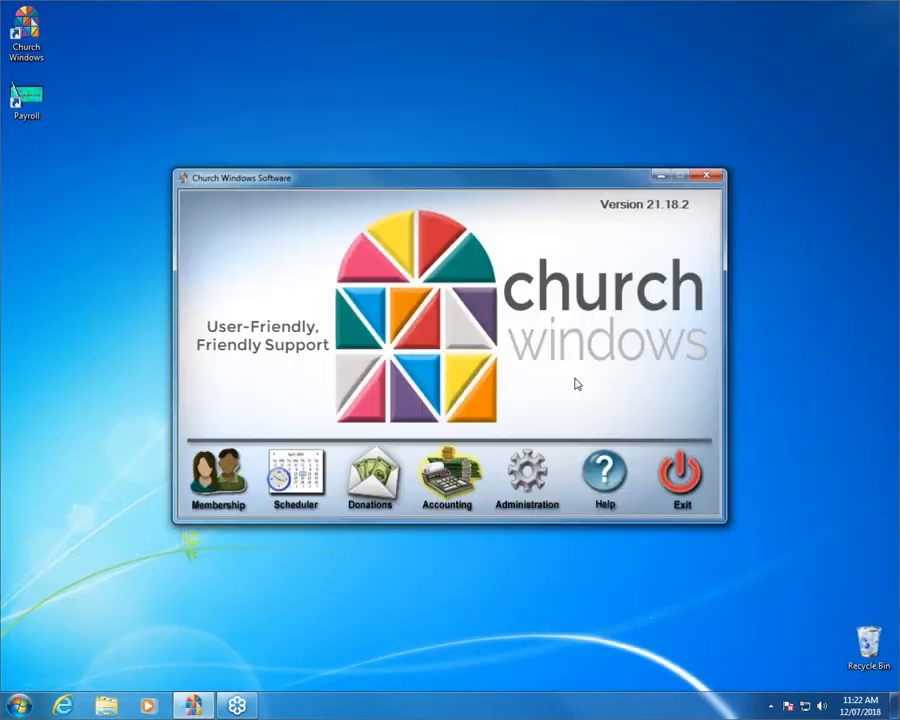